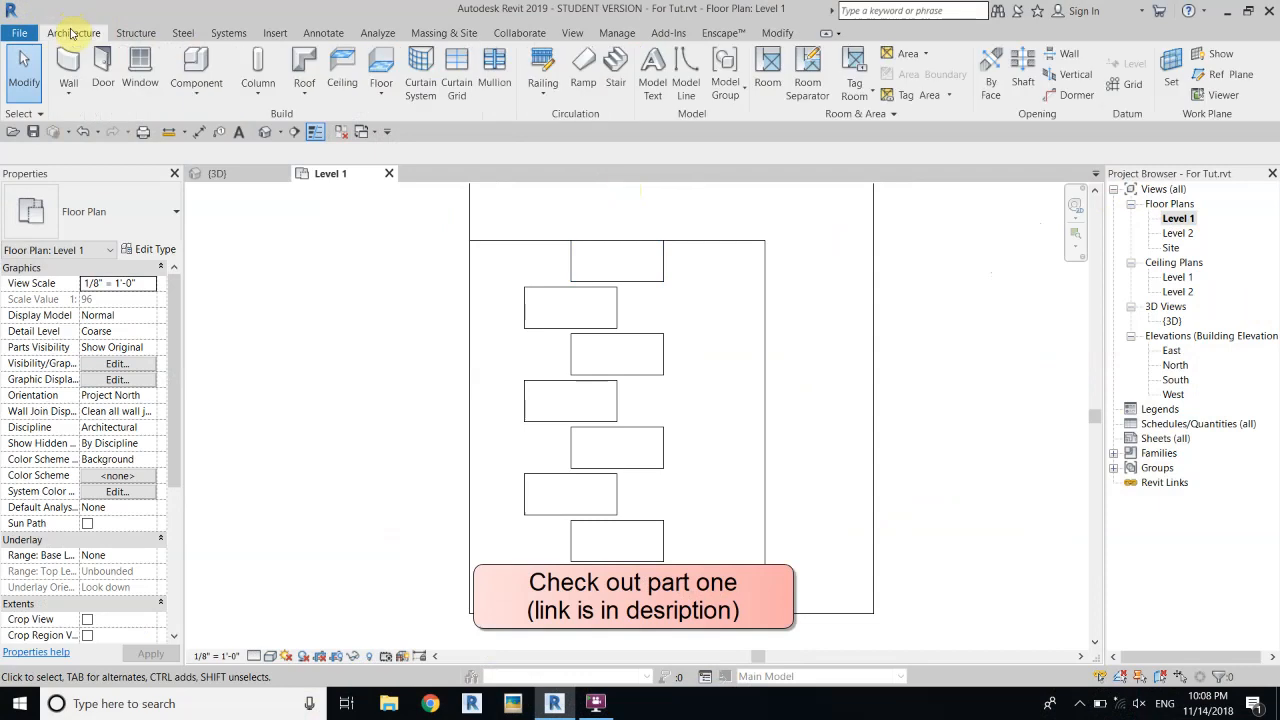
# Step: Place the Grass Array component on Level 1 around the stepping slabs beside the wooden deck
pyautogui.click(106, 211)
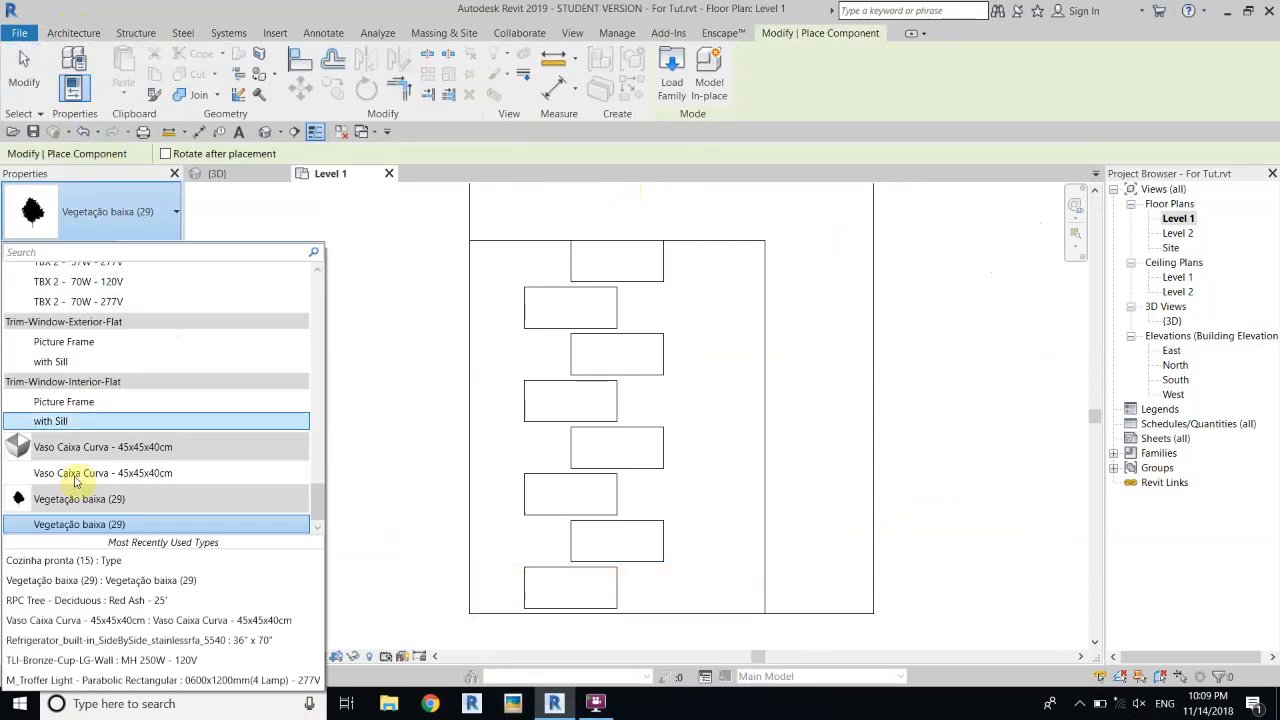
pyautogui.scroll(10, 75, 485)
pyautogui.scroll(8, 72, 490)
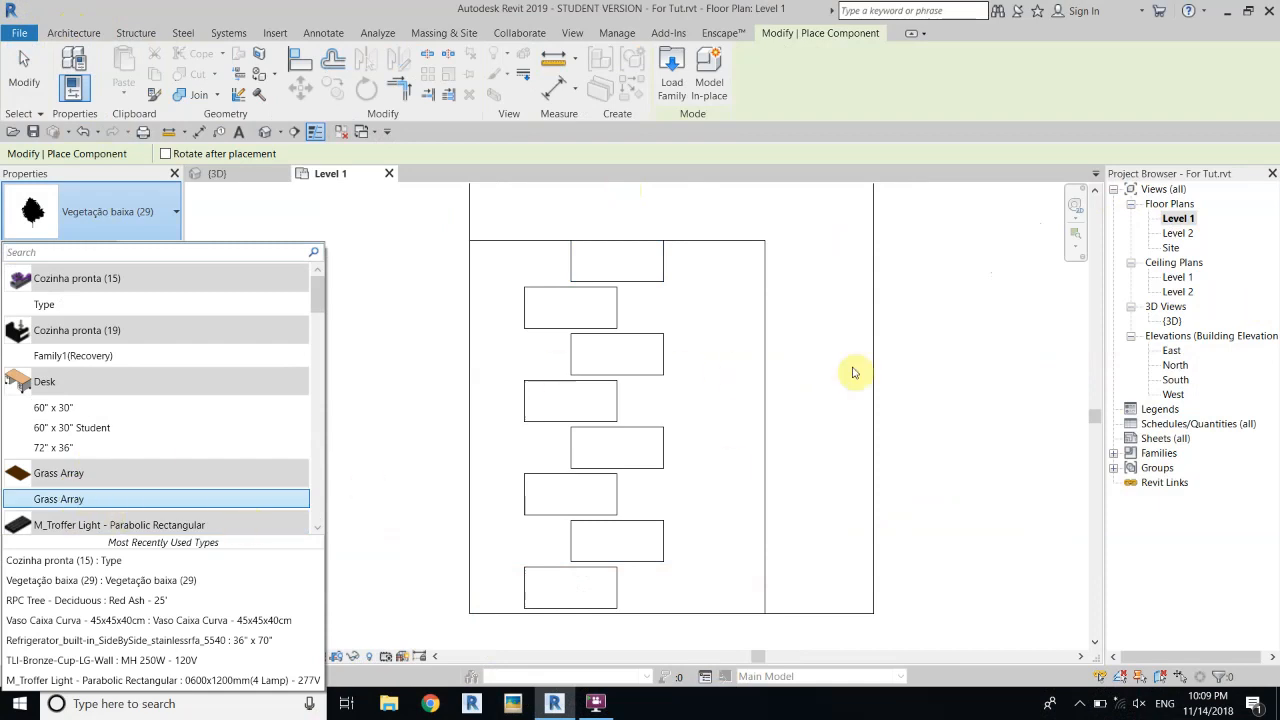
pyautogui.click(59, 498)
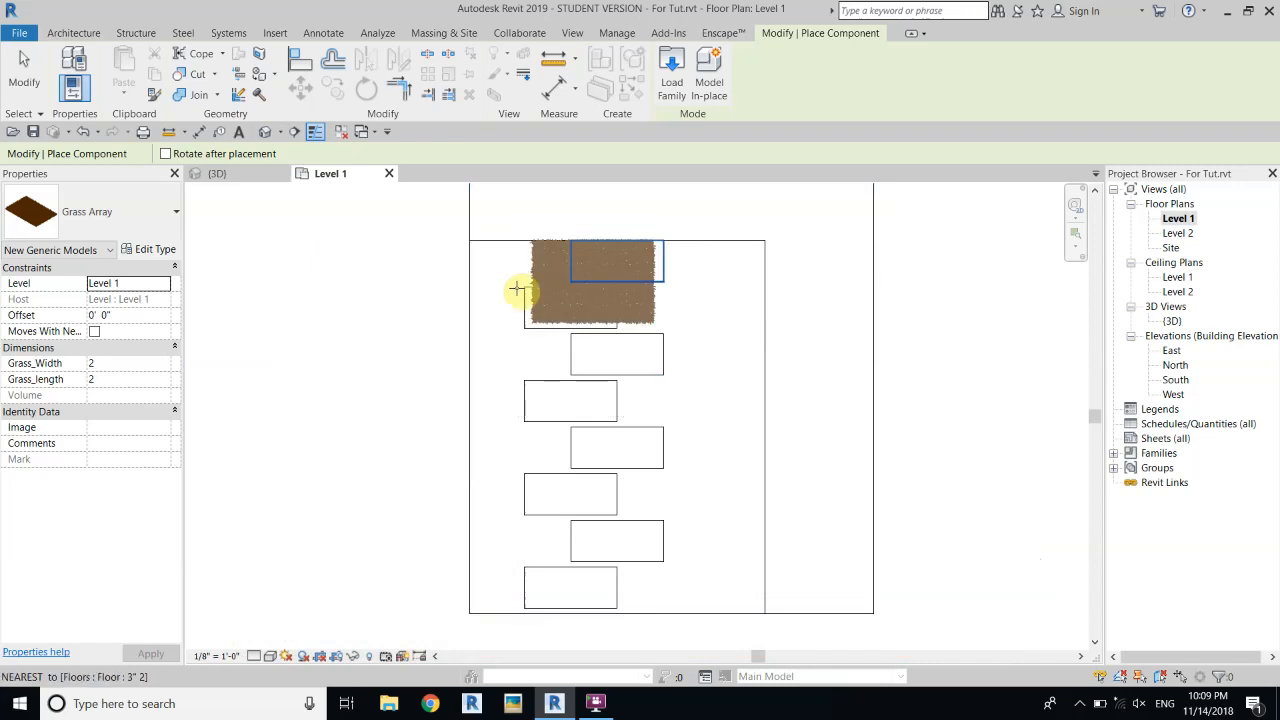
pyautogui.scroll(4, 535, 287)
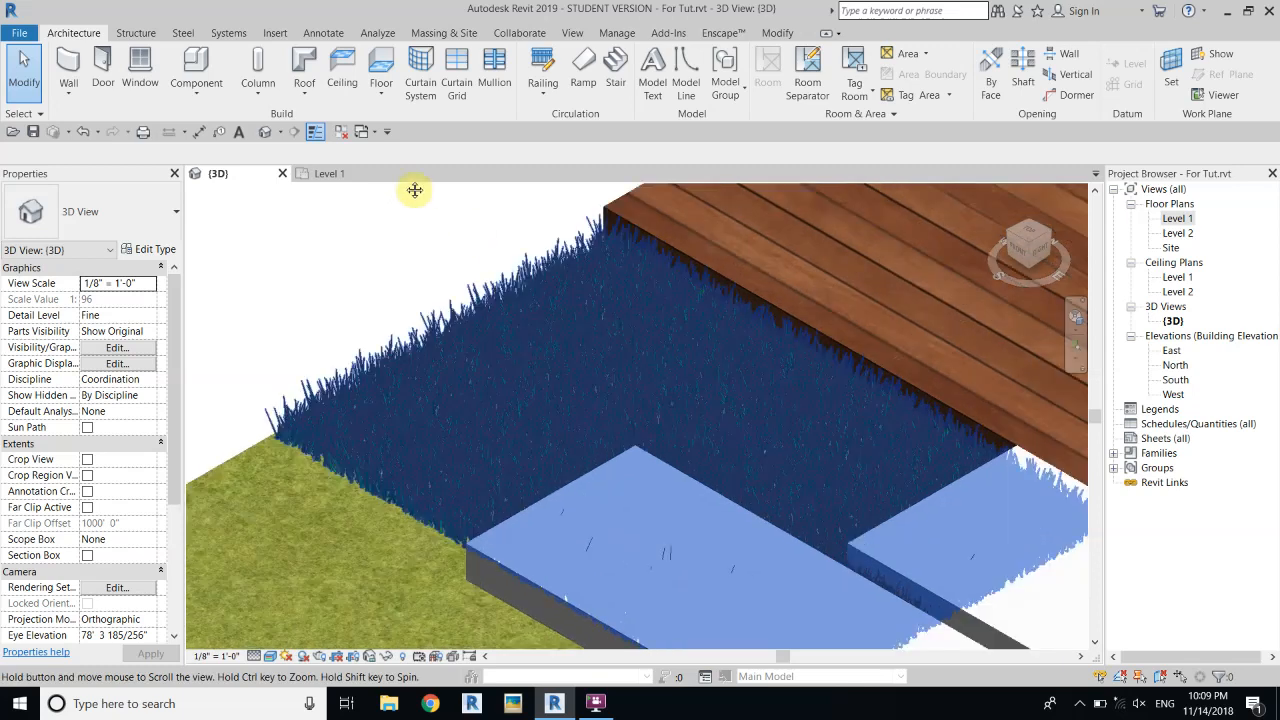
pyautogui.moveTo(415, 190); pyautogui.dragTo(487, 385, button='middle')
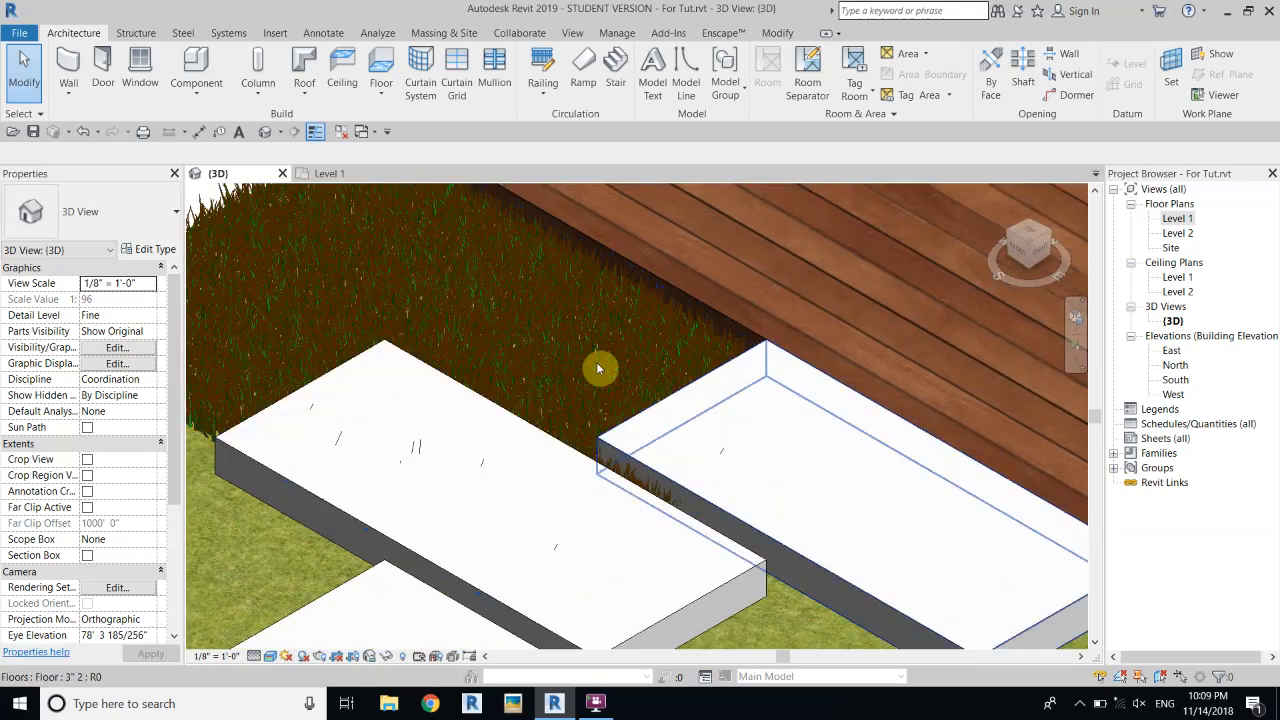
# Step: In the Level 1 plan, replace the Storefront 2 curtain wall type with a generic basic wall for the new walls
pyautogui.doubleClick(1183, 218)
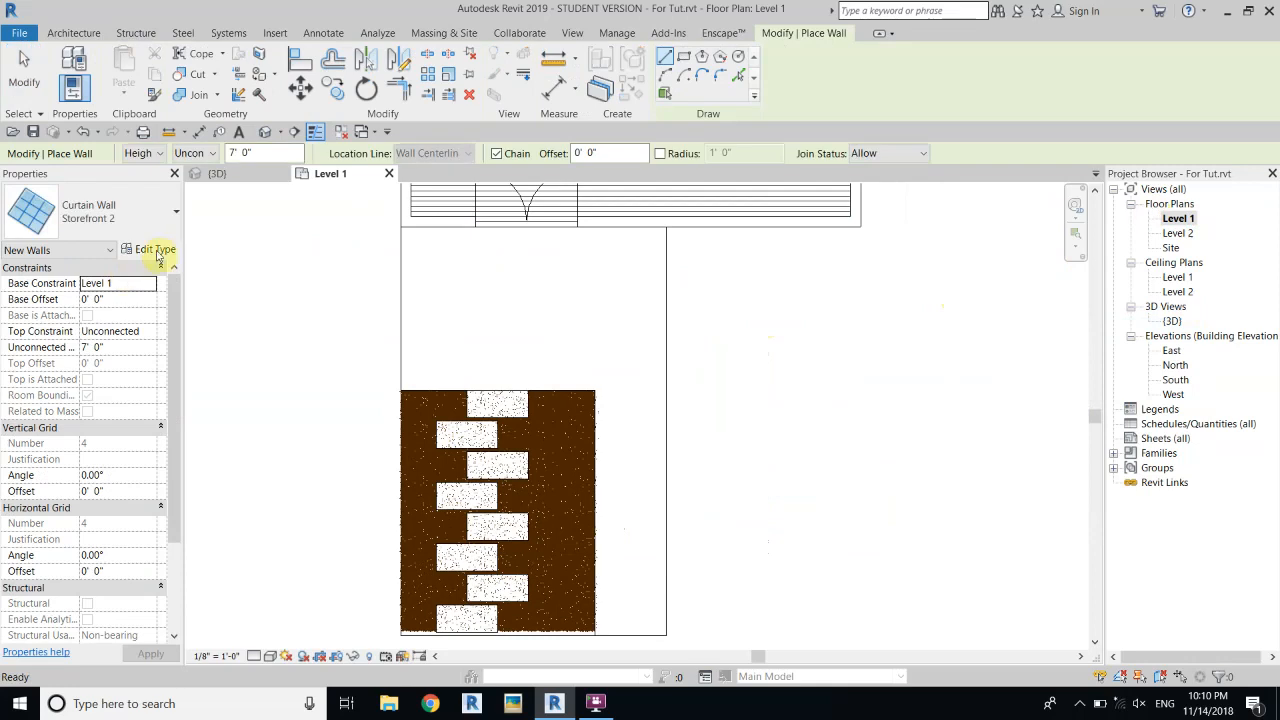
pyautogui.click(160, 253)
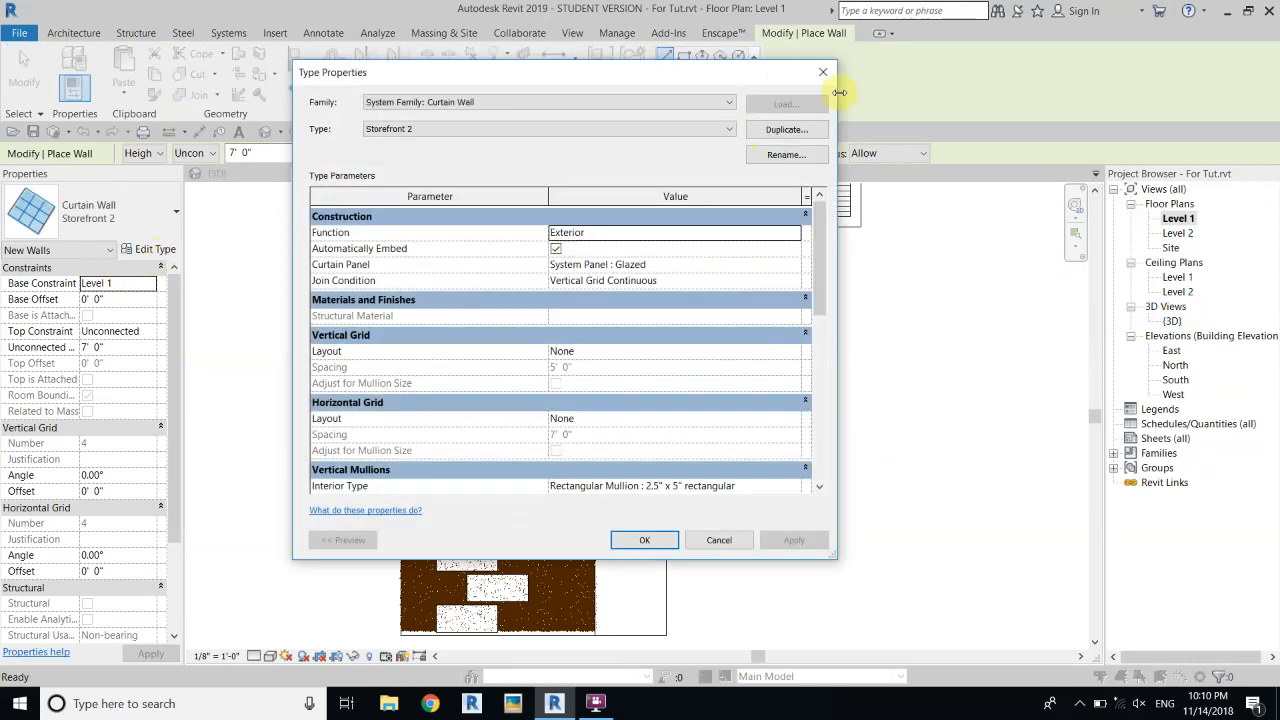
pyautogui.click(823, 72)
pyautogui.click(100, 211)
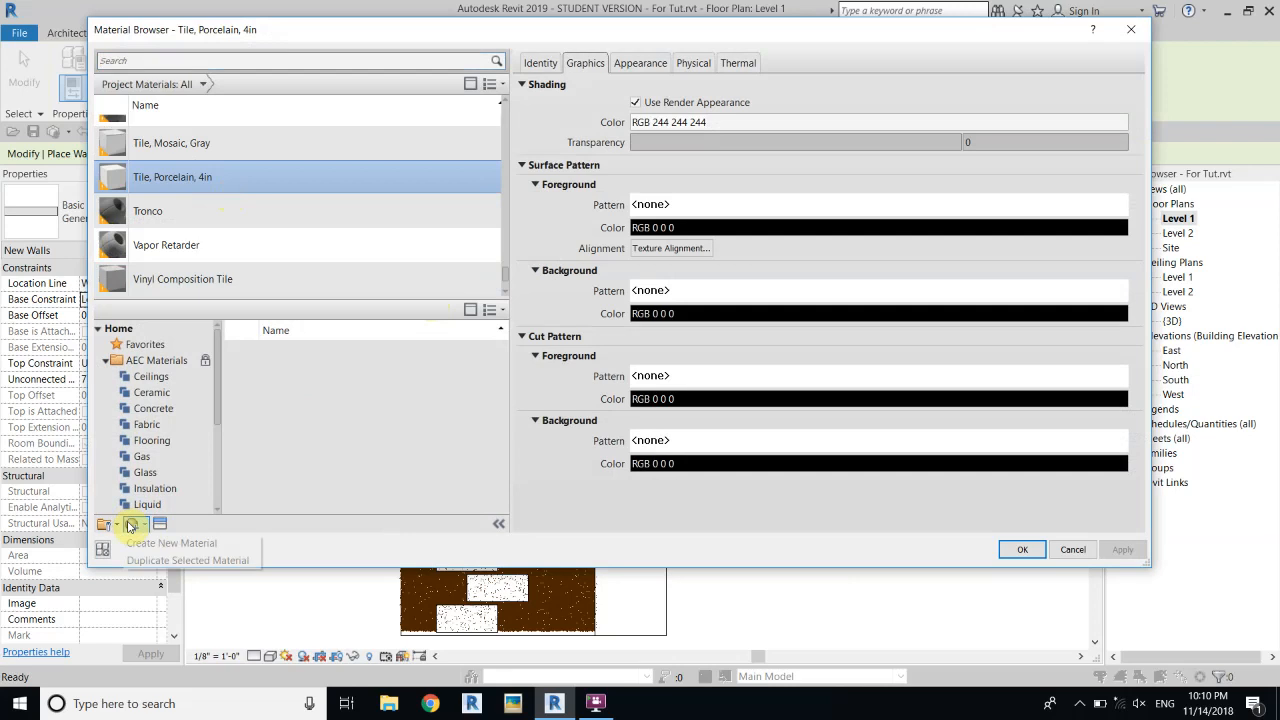
# Step: Create a new material for the wall and rename it Wall
pyautogui.click(120, 524)
pyautogui.click(165, 540)
pyautogui.rightClick(200, 206)
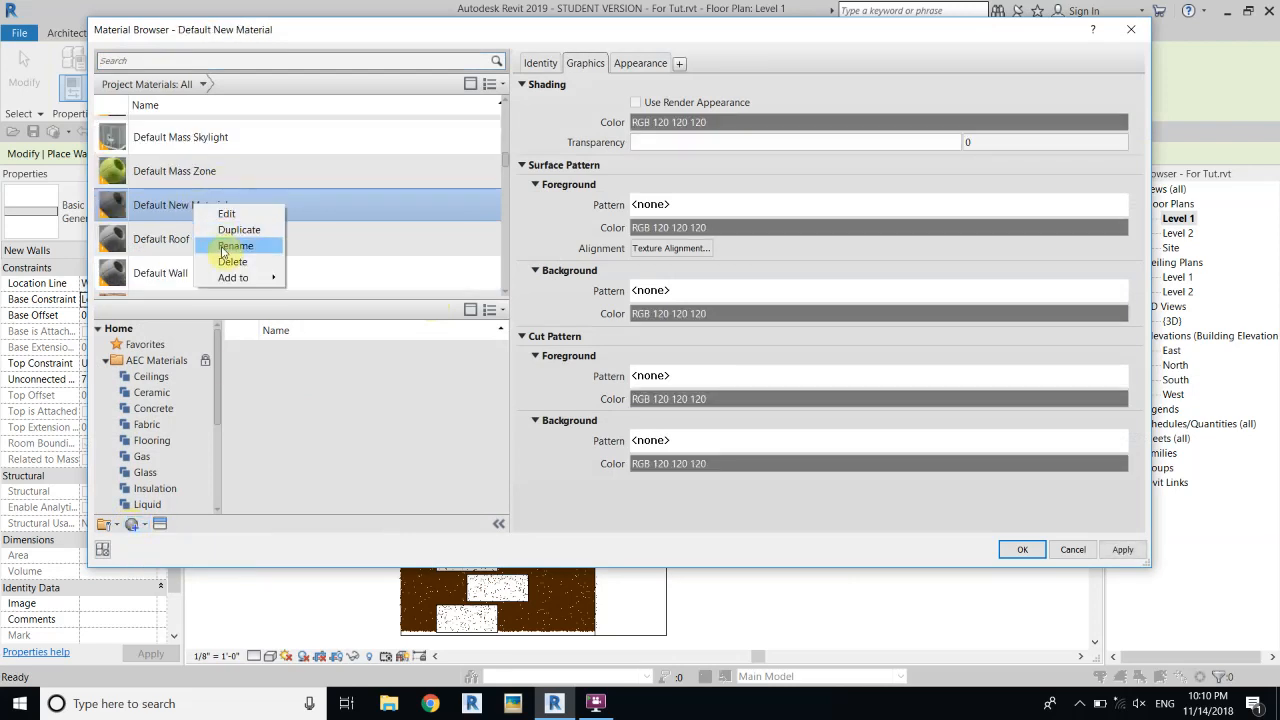
pyautogui.click(230, 245)
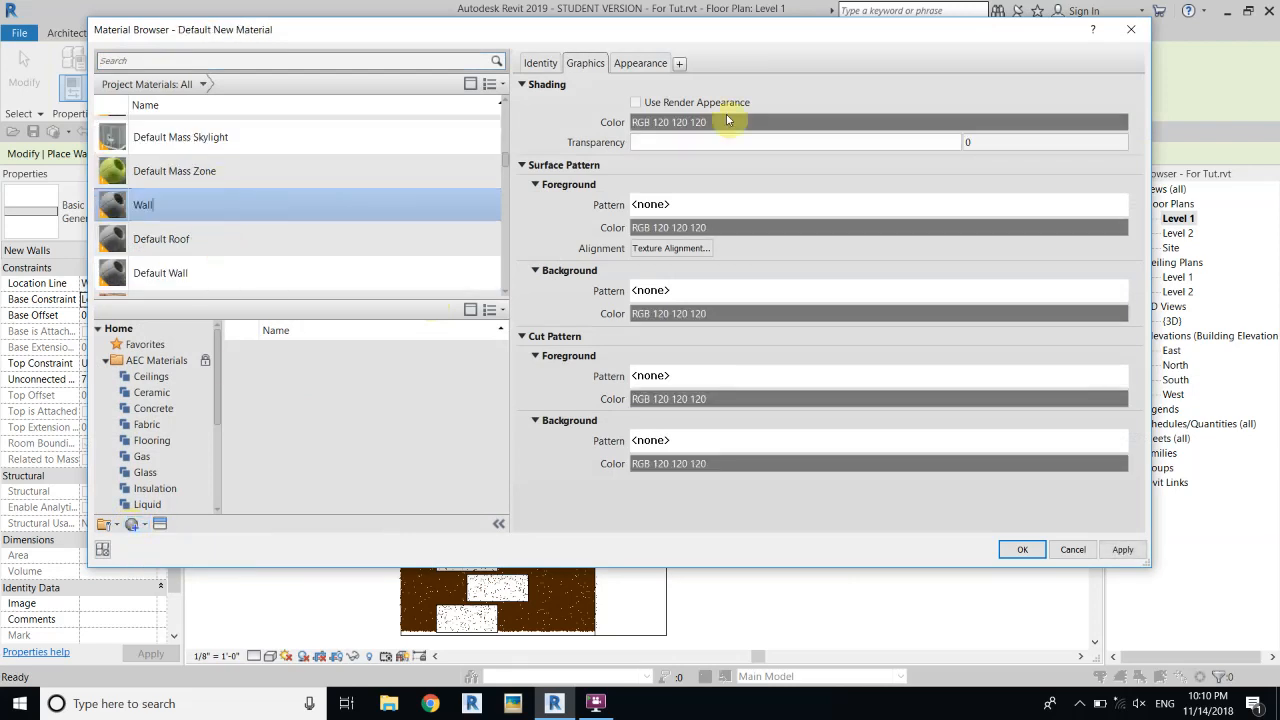
# Step: Use the render appearance for the Wall material, assign the image CMU_Split_Face_Stacked_200x200_Pink.png and open its texture settings
pyautogui.click(677, 104)
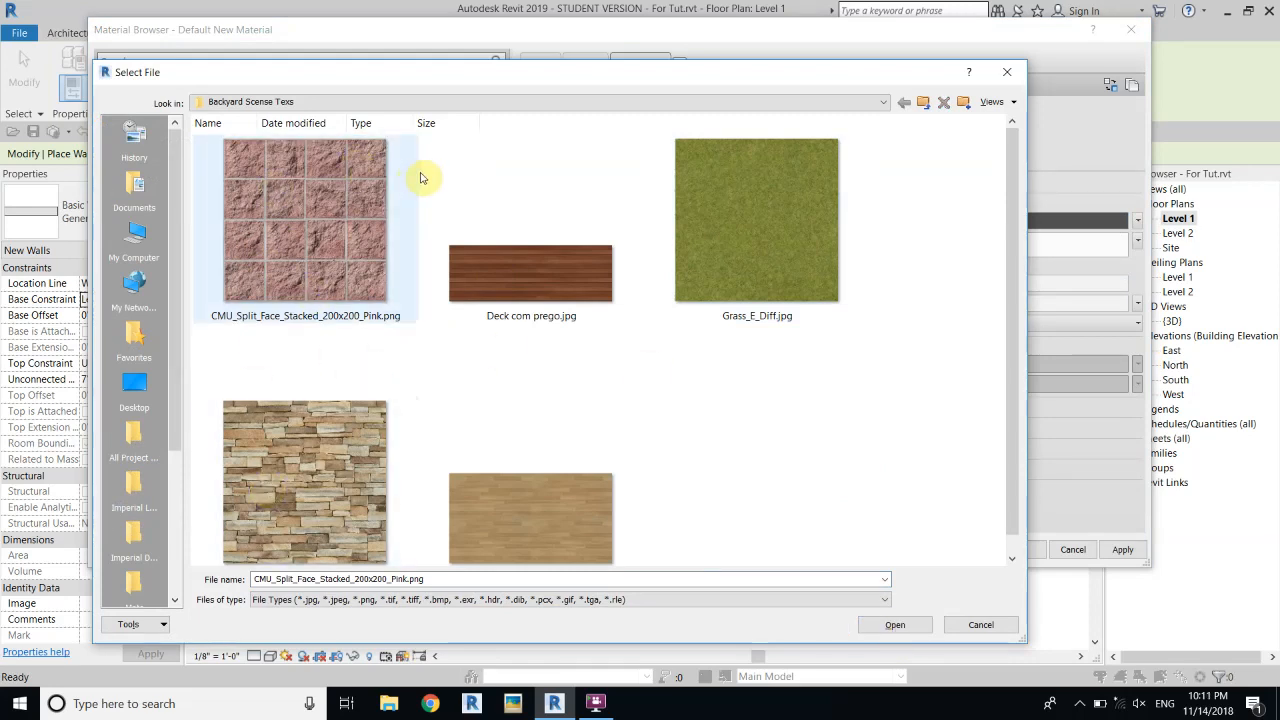
pyautogui.doubleClick(310, 260)
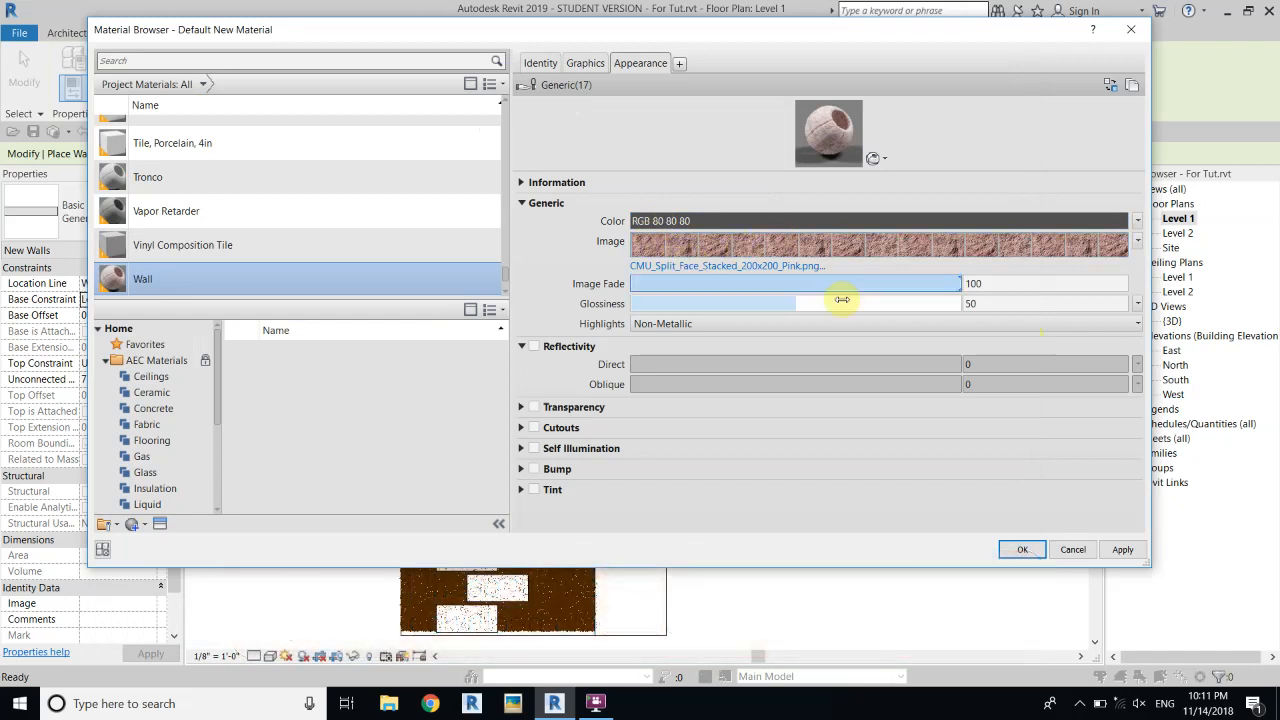
pyautogui.click(766, 248)
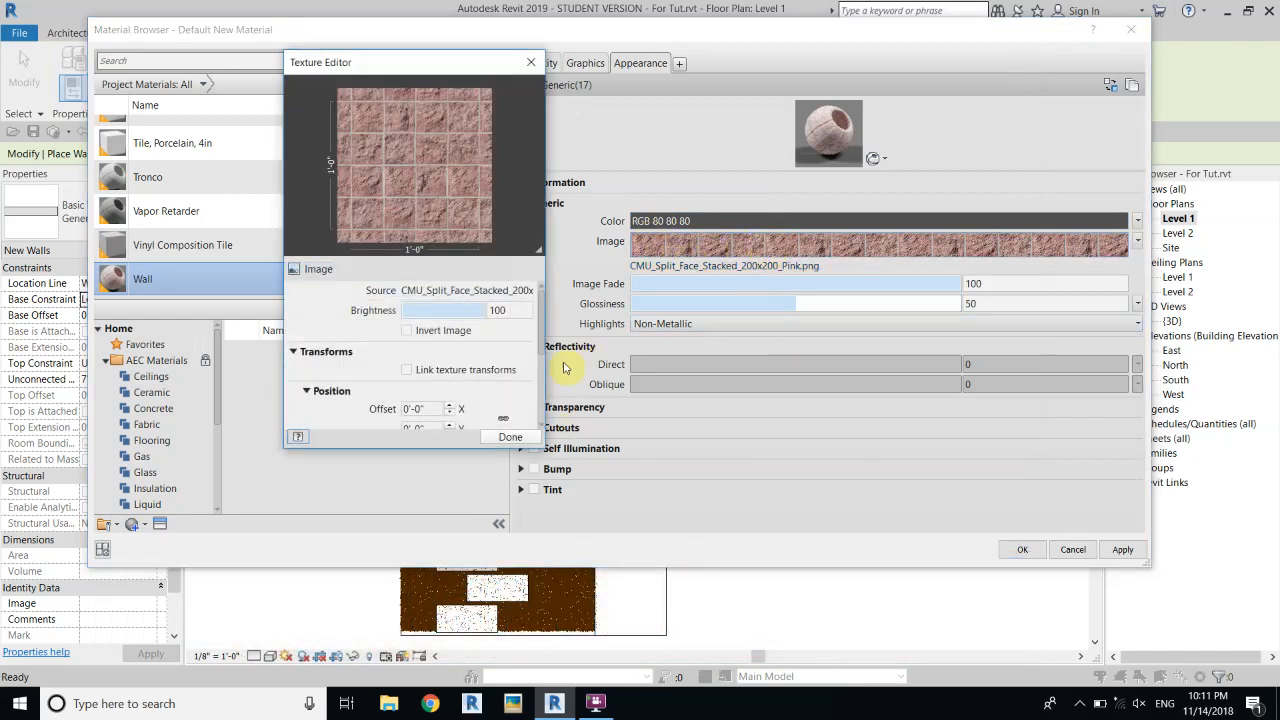
pyautogui.moveTo(541, 335); pyautogui.dragTo(537, 407)
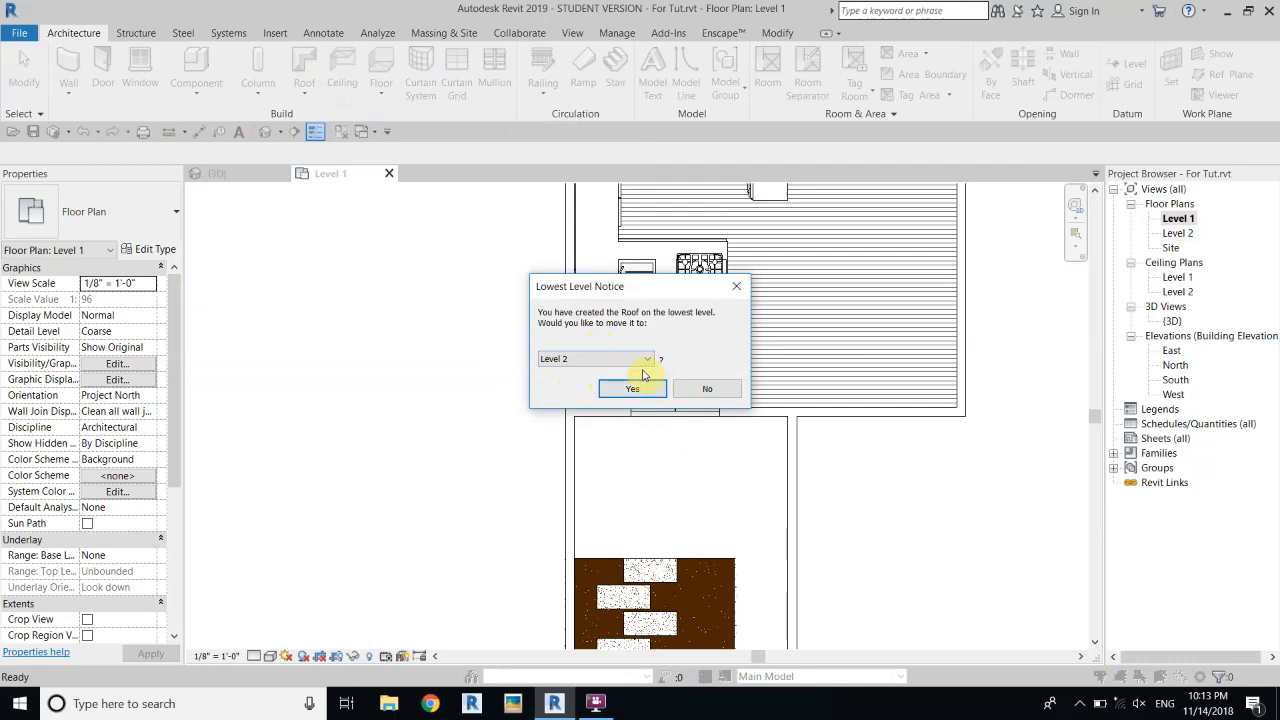
# Step: Assign the new footprint roof to Level 1
pyautogui.click(645, 360)
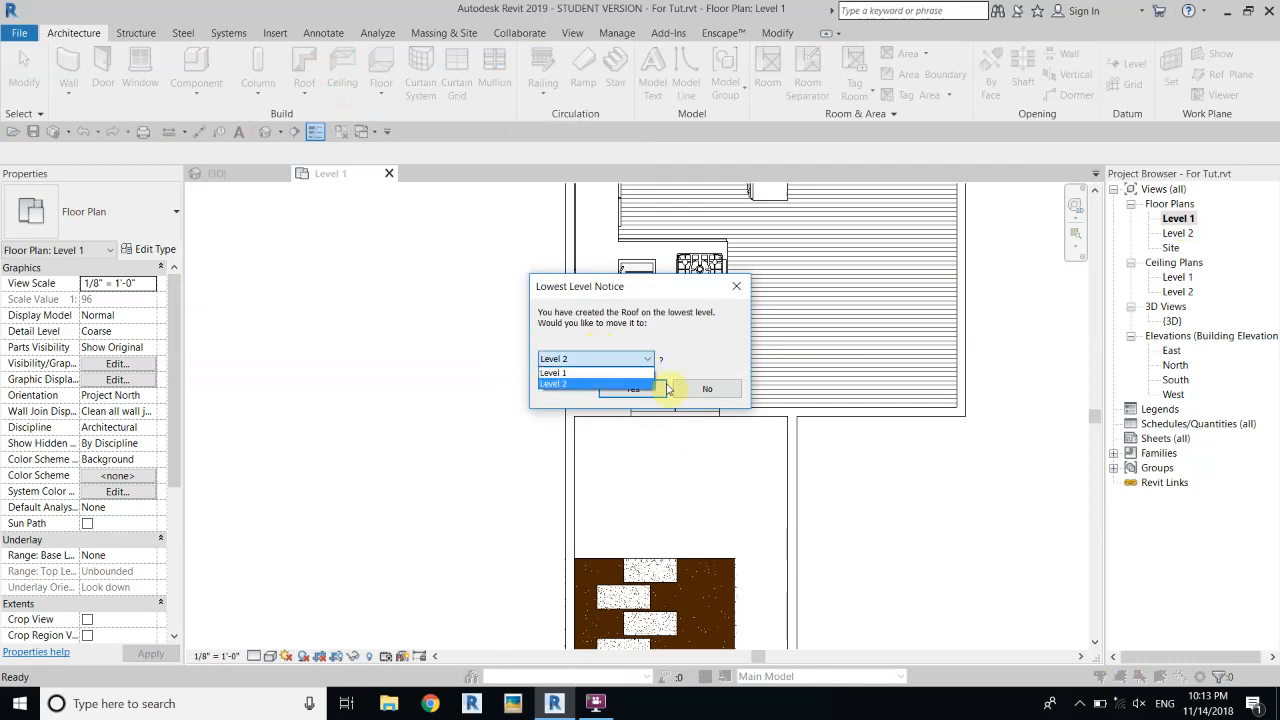
pyautogui.click(553, 372)
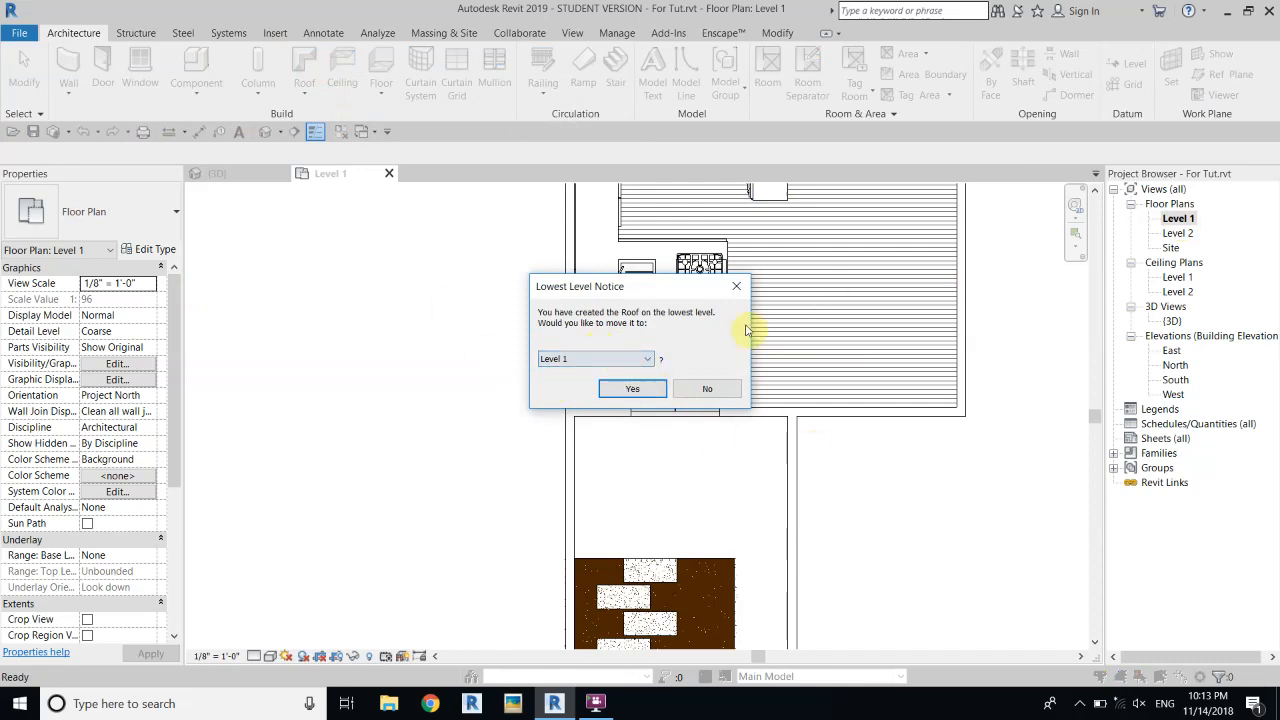
pyautogui.click(633, 390)
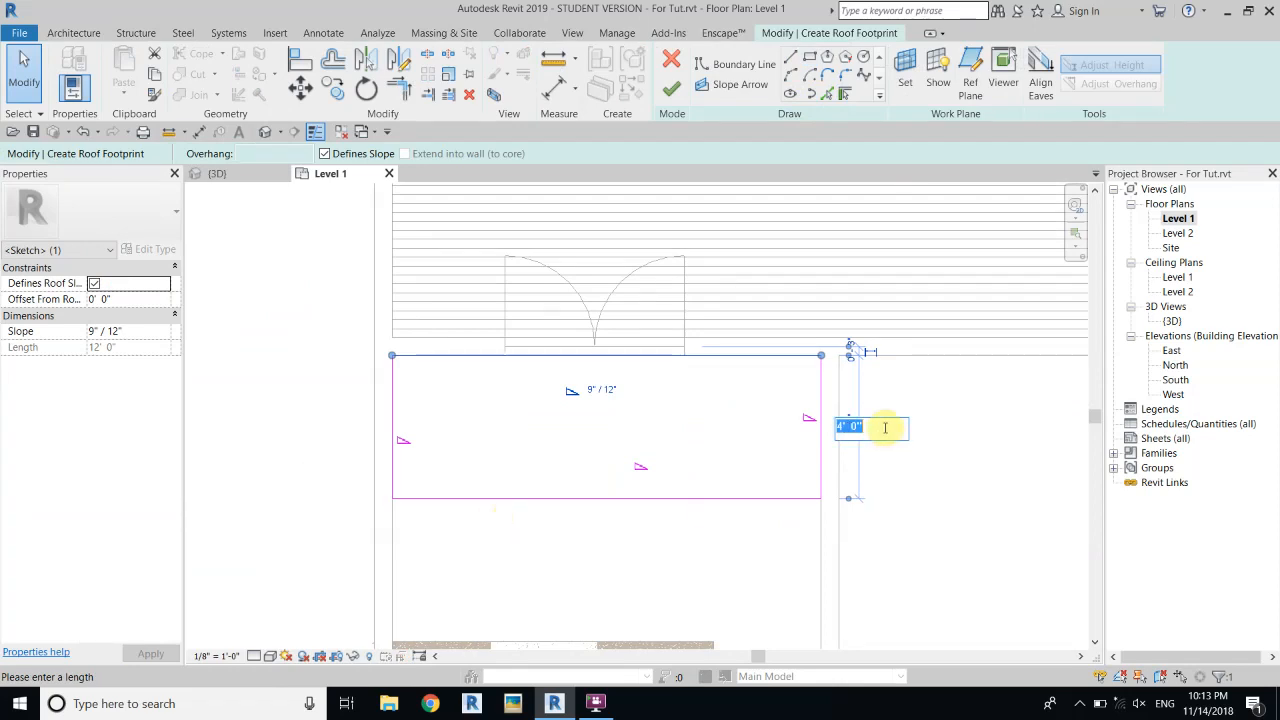
# Step: Change the depth dimension of the roof footprint sketch and select all of its boundary lines
pyautogui.press('Return')
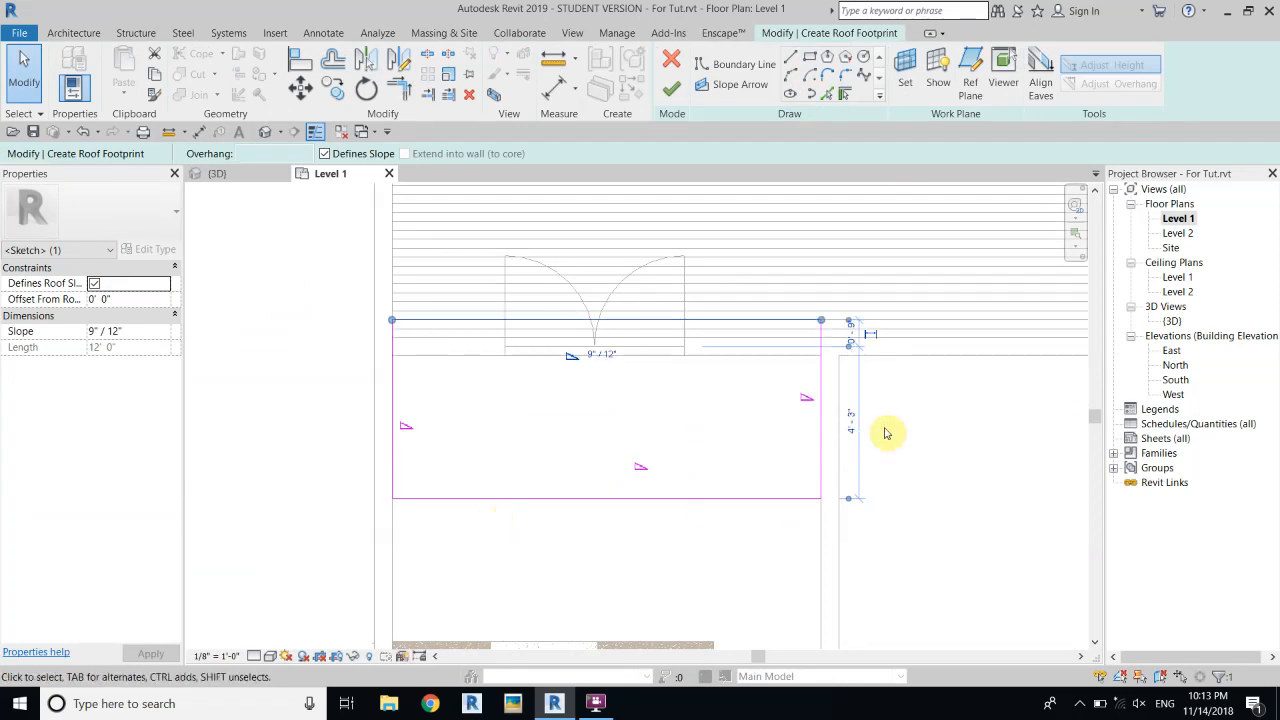
pyautogui.moveTo(297, 277)
pyautogui.mouseDown()
pyautogui.moveTo(728, 482)
pyautogui.moveTo(916, 598)
pyautogui.mouseUp()
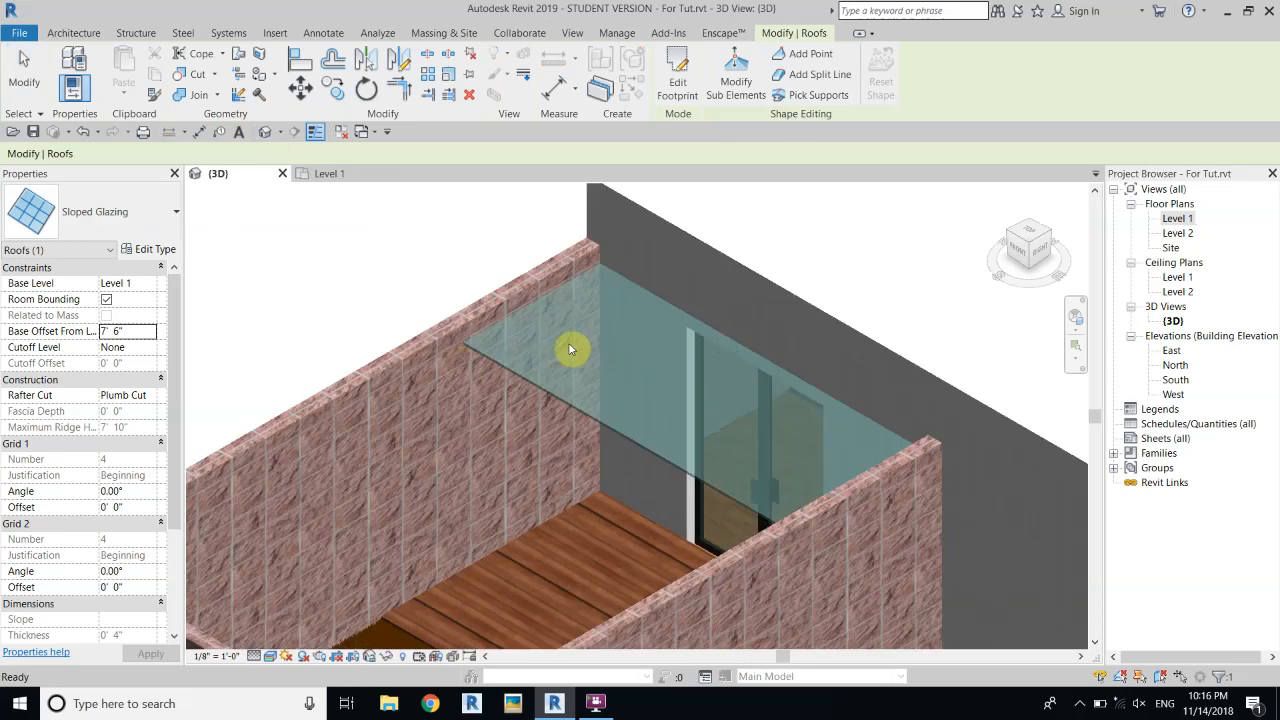
# Step: Edit the sloped glazing roof's footprint in the Level 1 plan and move the whole outline up against the house wall
pyautogui.click(566, 386)
pyautogui.scroll(4, 728, 402)
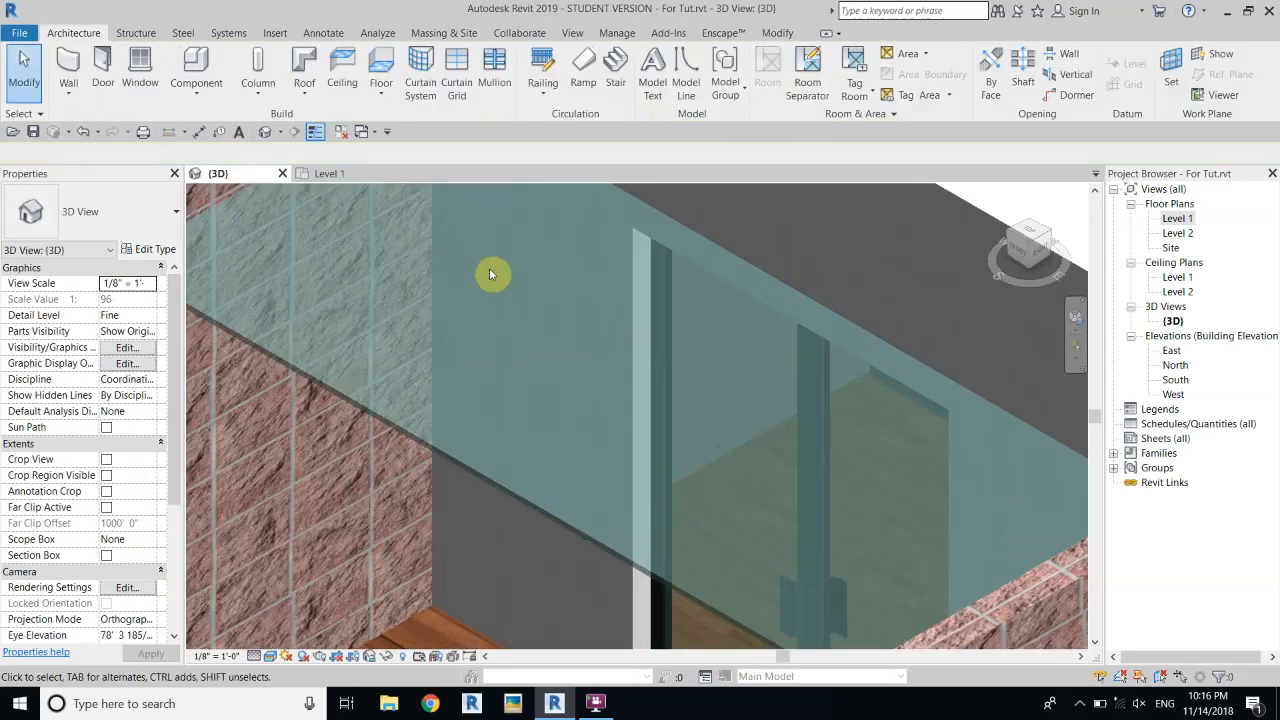
pyautogui.click(489, 493)
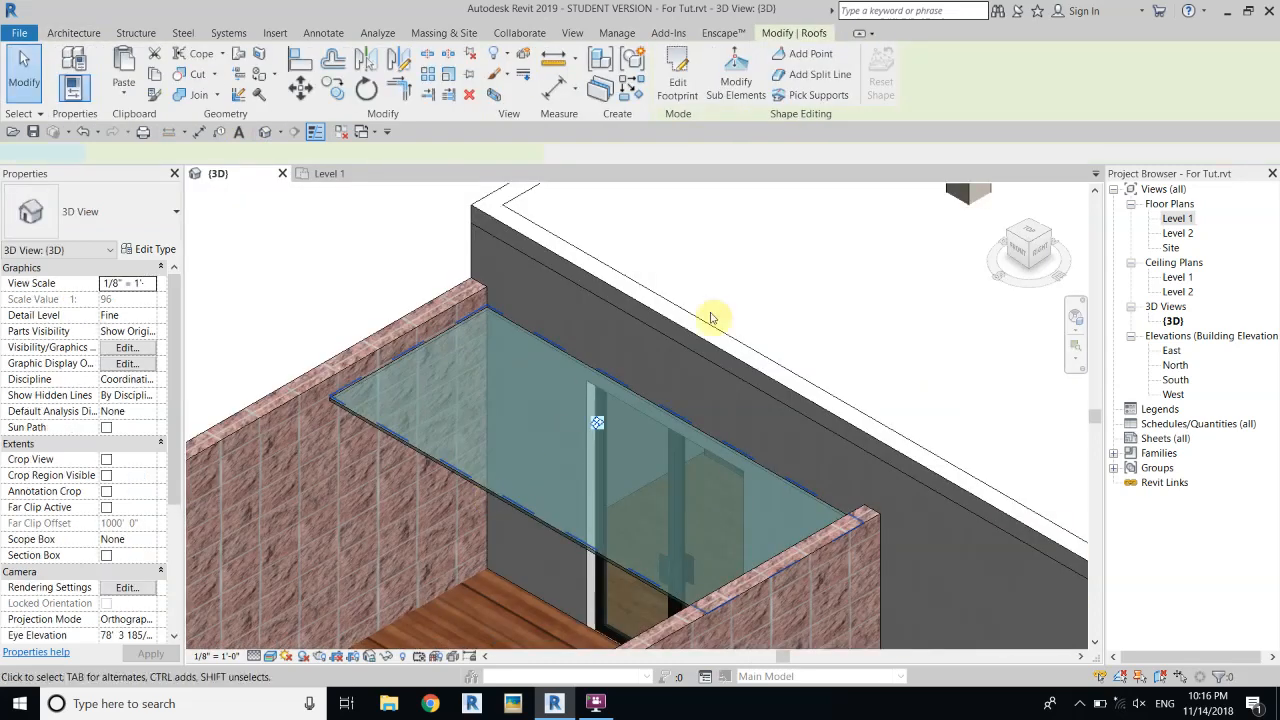
pyautogui.click(678, 82)
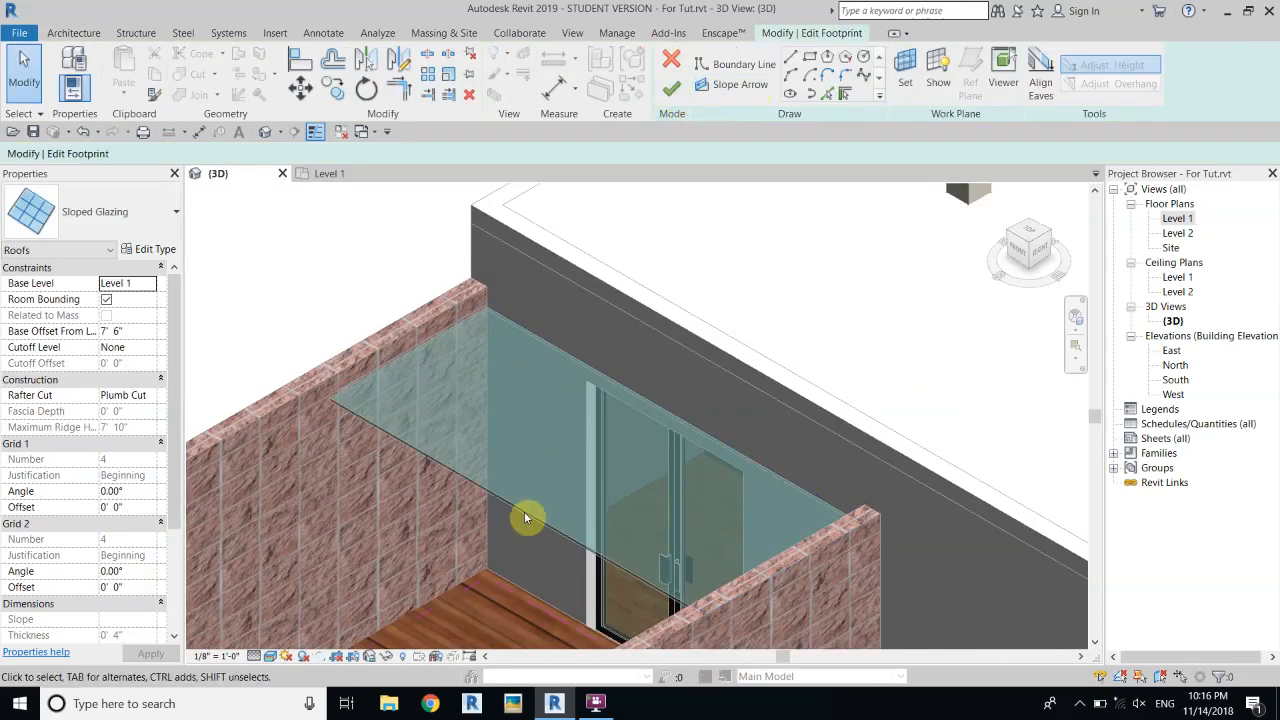
pyautogui.doubleClick(1177, 218)
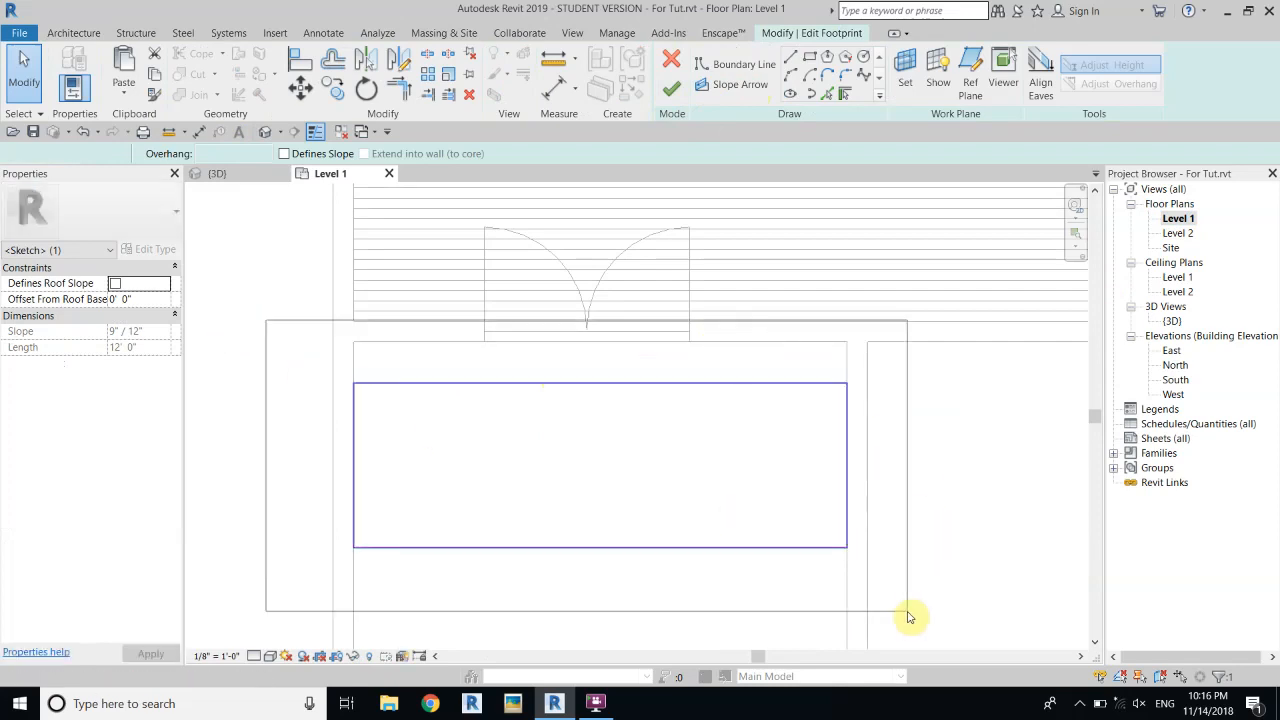
pyautogui.click(300, 86)
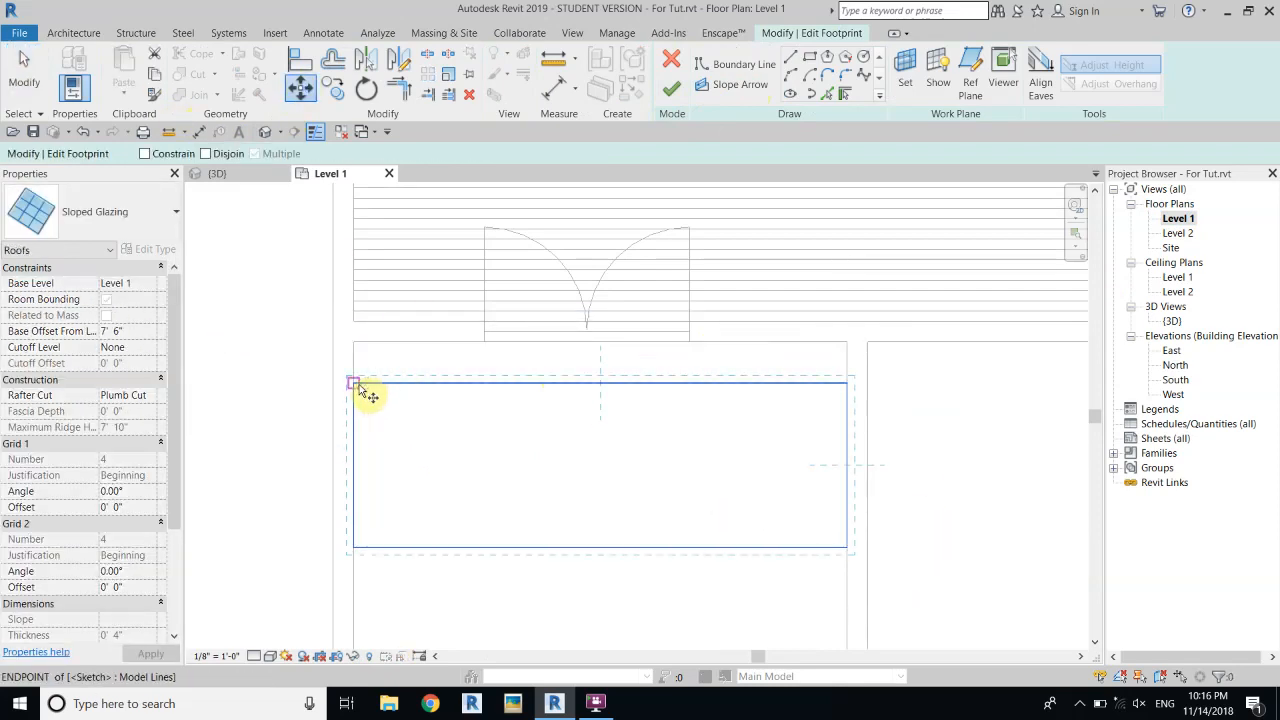
pyautogui.click(360, 384)
pyautogui.click(354, 346)
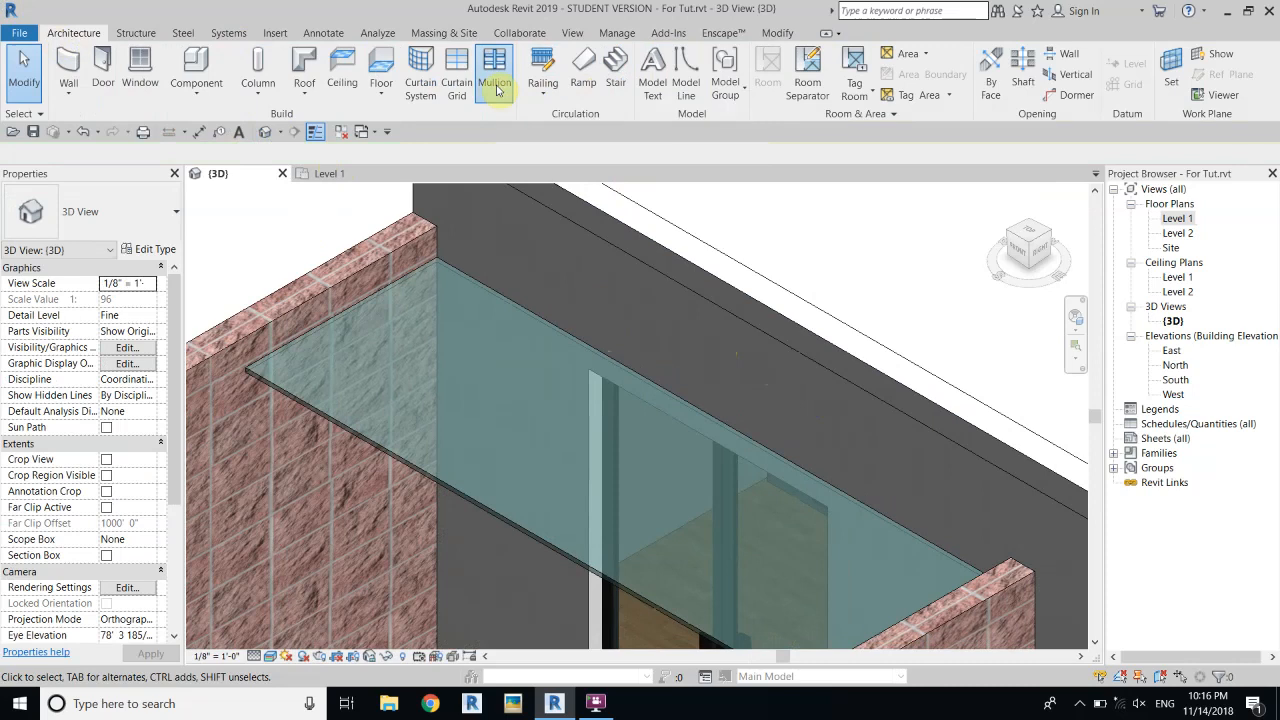
# Step: Place 2.5" x 5" rectangular mullions on all grid lines of the sloped glazing roof
pyautogui.click(497, 90)
pyautogui.click(90, 208)
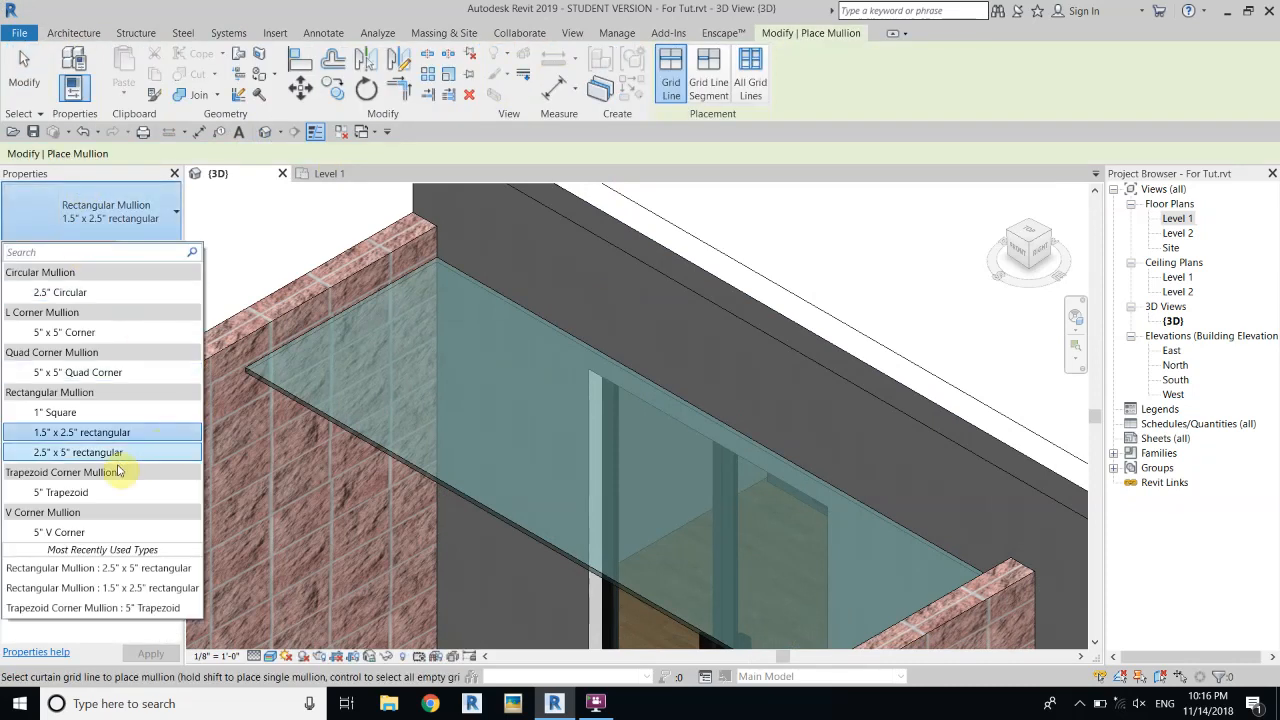
pyautogui.click(86, 452)
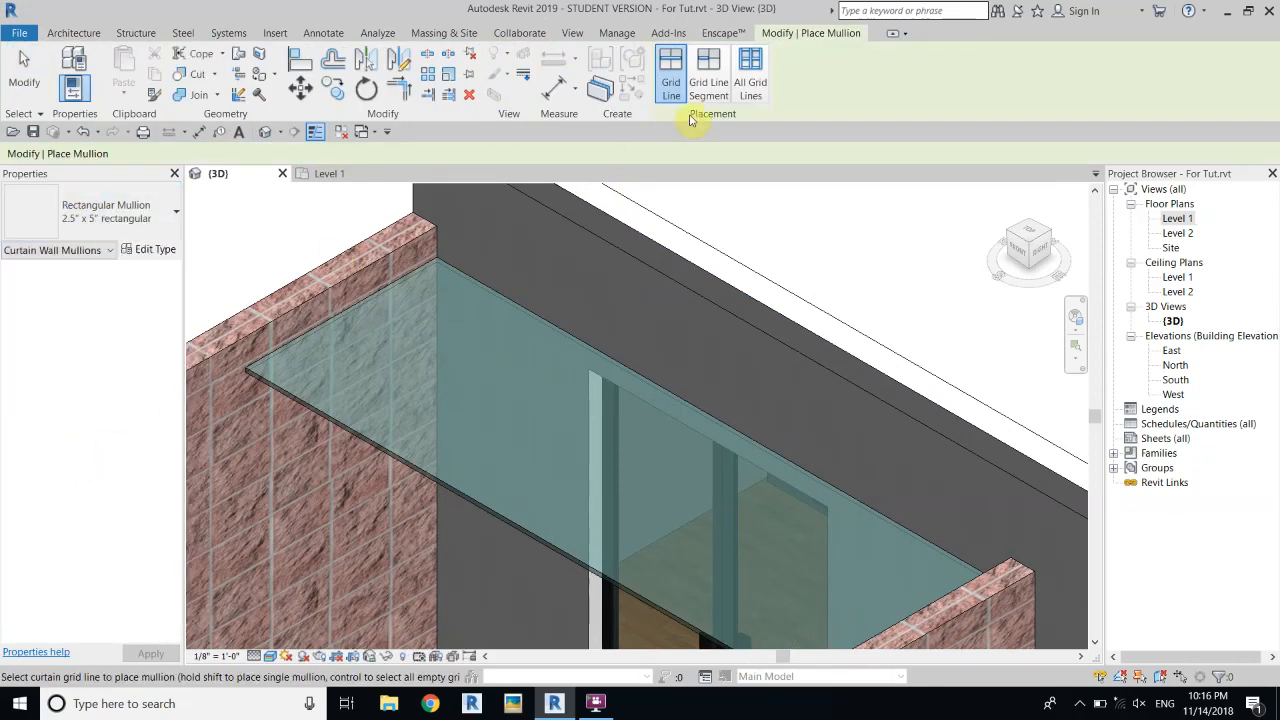
pyautogui.click(750, 90)
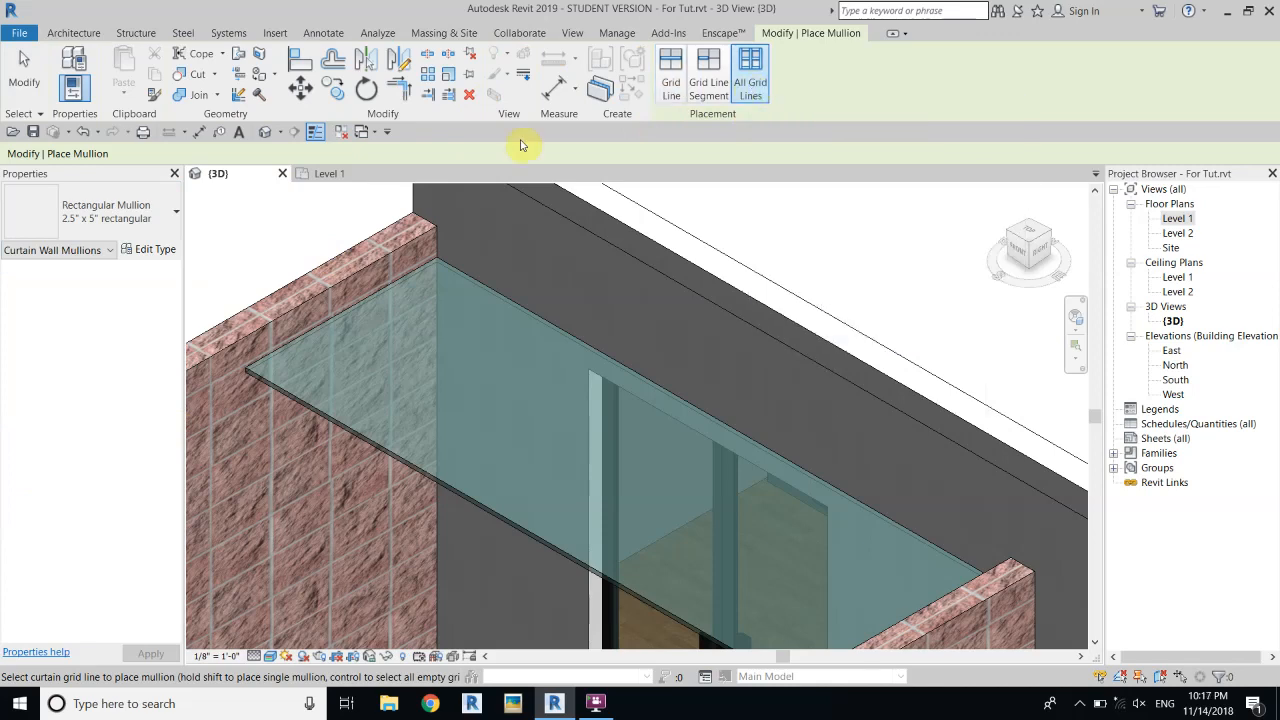
pyautogui.click(392, 274)
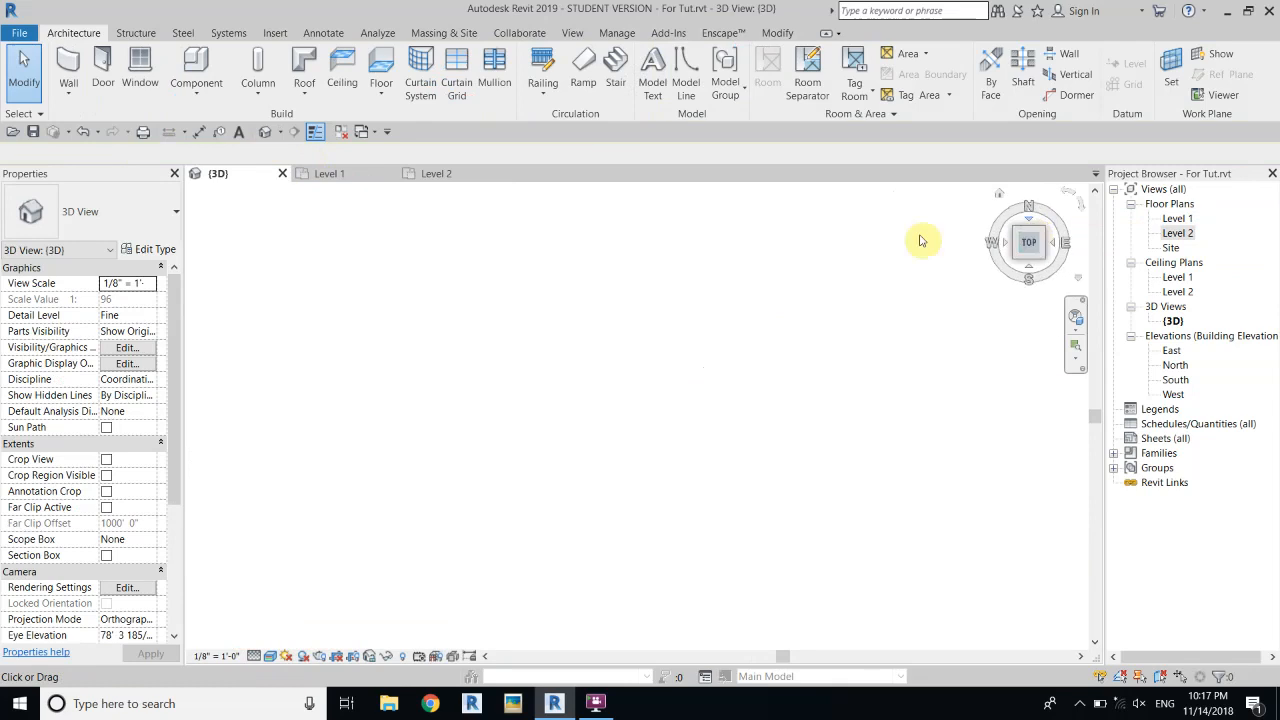
# Step: Set the 3D view's visual style to Realistic and turn from the top view to an isometric view of the glazed roof
pyautogui.scroll(-5, 637, 361)
pyautogui.moveTo(1072, 562); pyautogui.dragTo(640, 432, button='middle')
pyautogui.scroll(6, 602, 438)
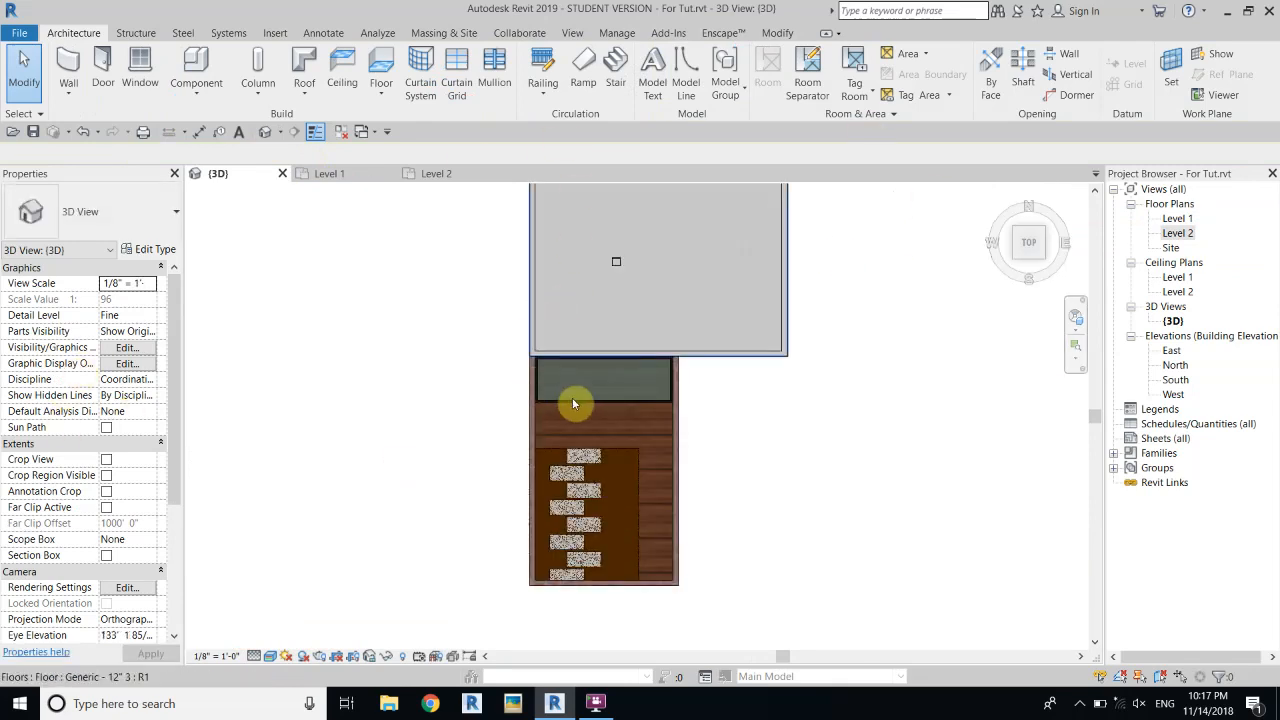
pyautogui.scroll(3, 700, 300)
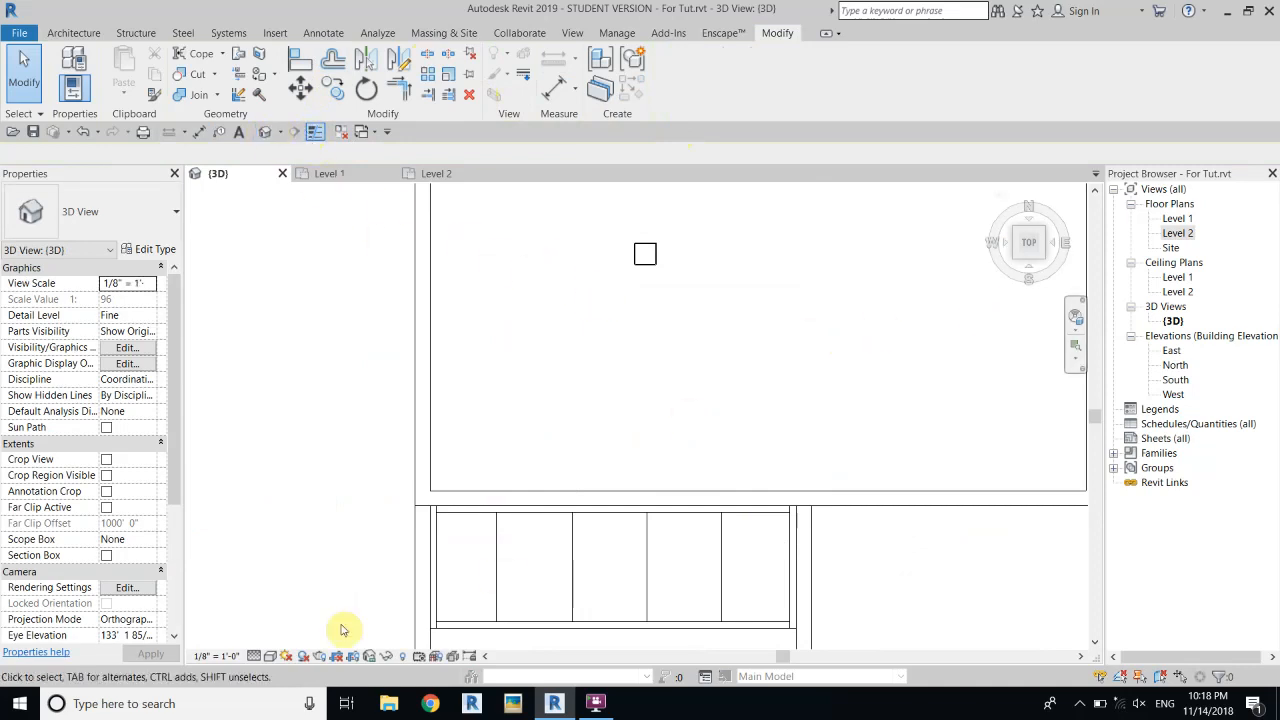
pyautogui.click(269, 656)
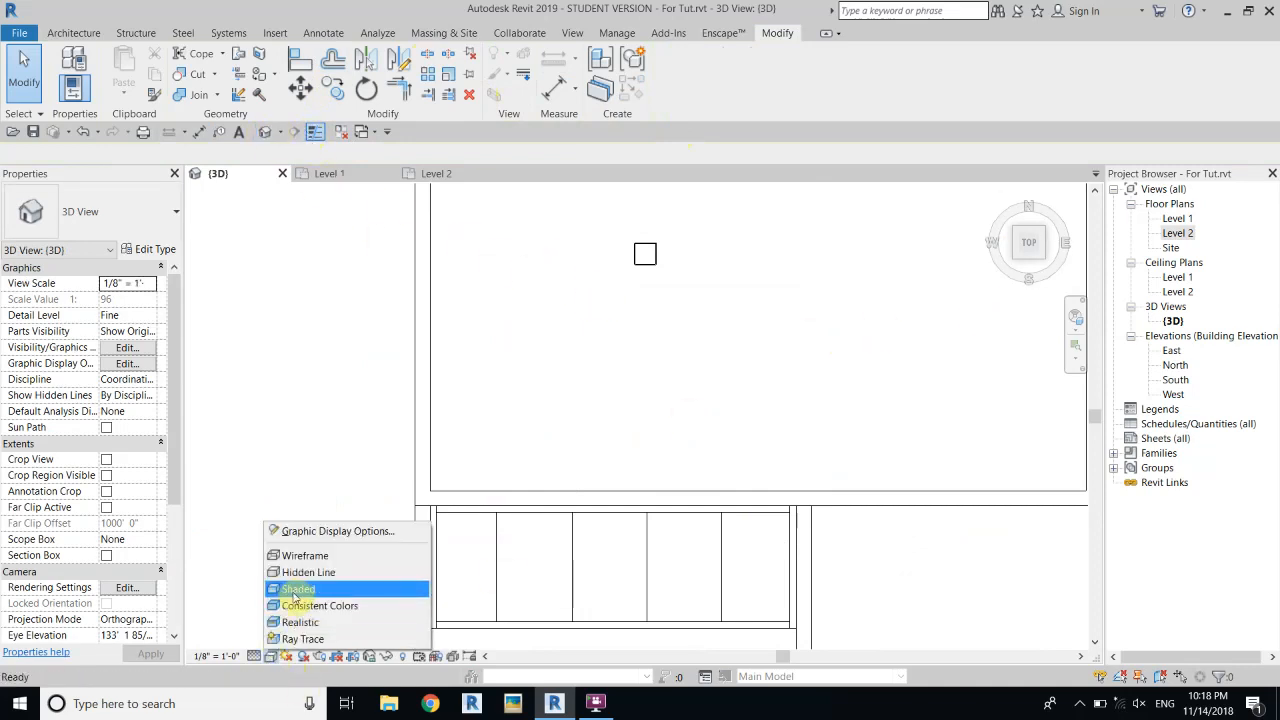
pyautogui.click(298, 622)
pyautogui.click(1045, 259)
pyautogui.scroll(5, 660, 420)
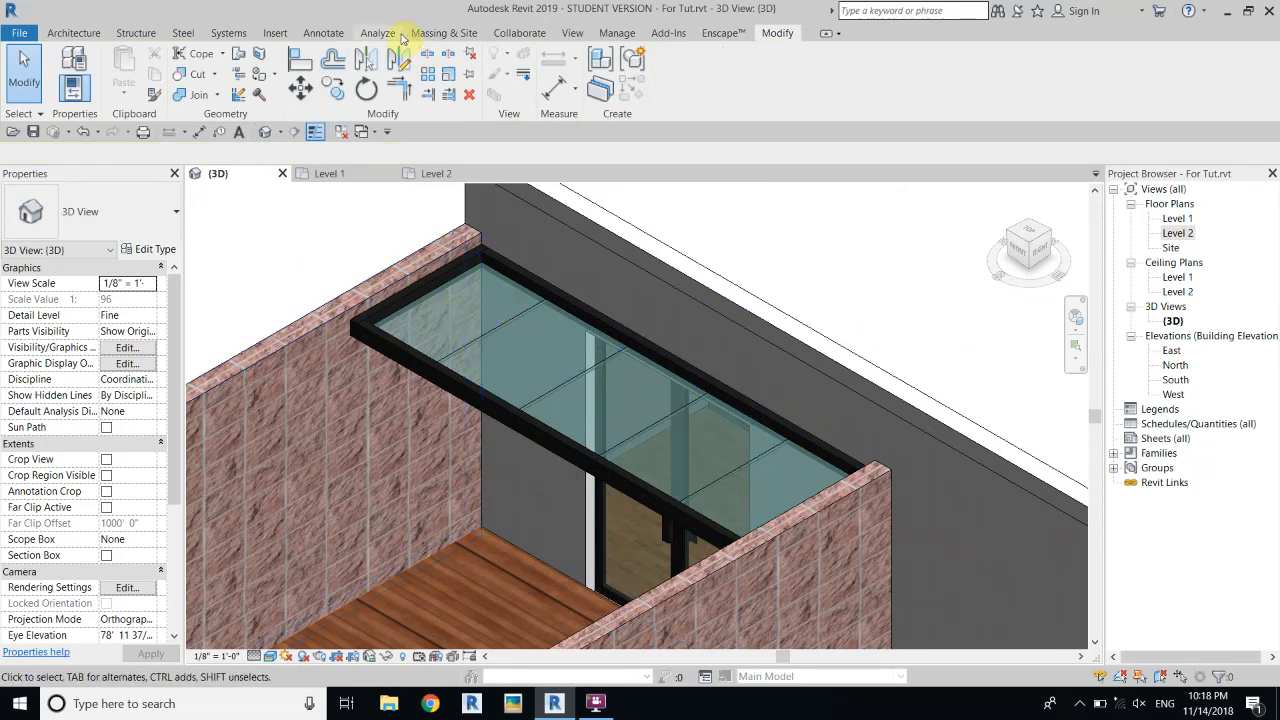
# Step: Add rectangular mullions along the inner grid lines of the sloped glazing roof
pyautogui.click(73, 33)
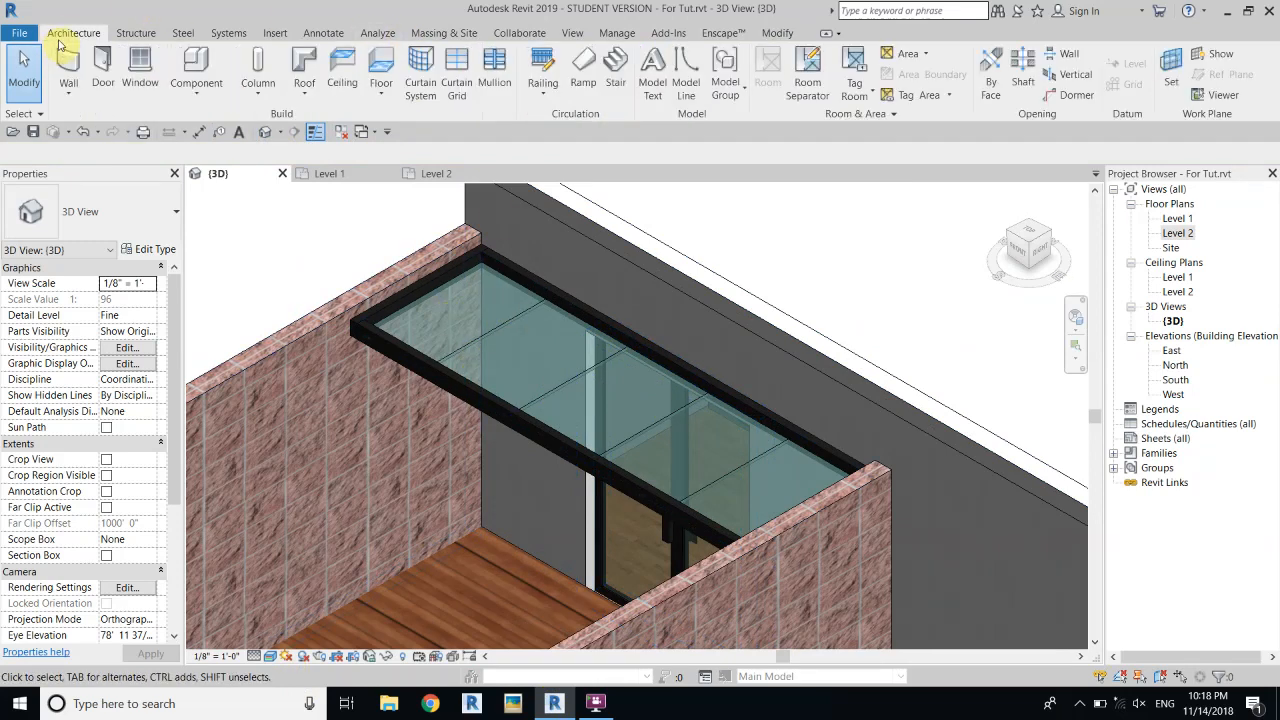
pyautogui.click(494, 80)
pyautogui.click(134, 206)
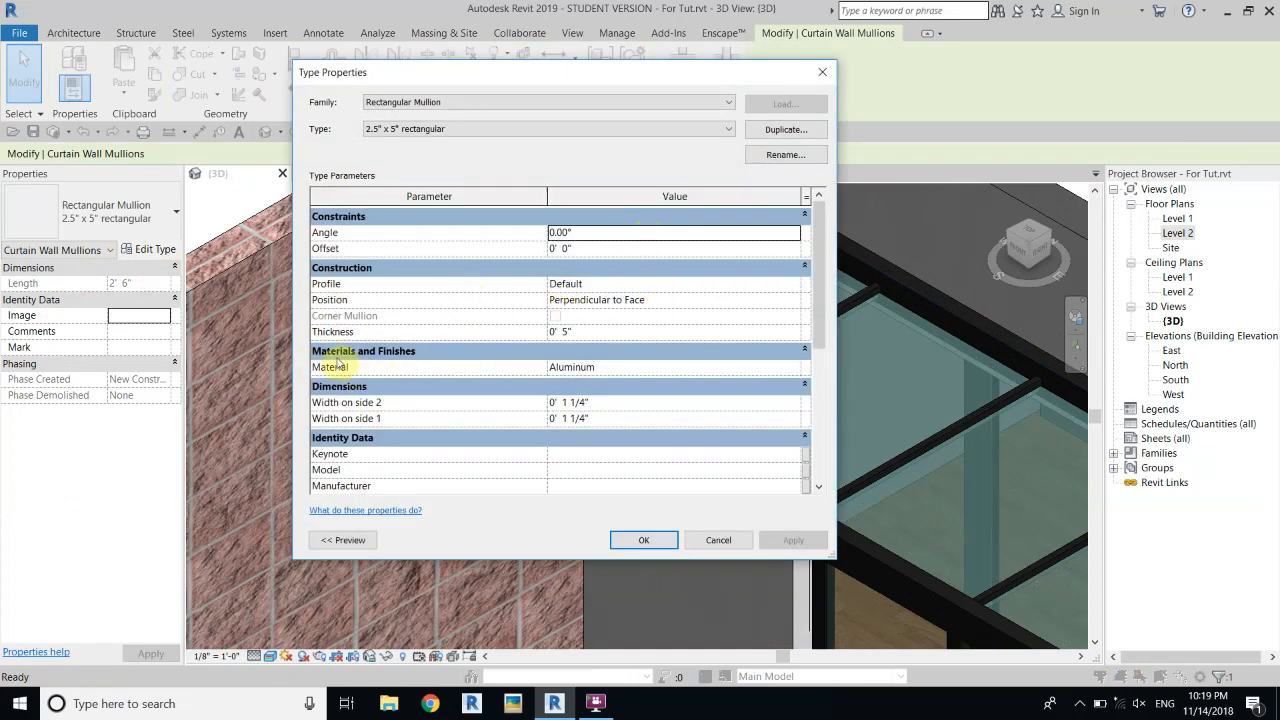
# Step: Set the appearance tint color of the 2.5" x 5" rectangular mullion's Aluminum material to RGB 25 25 25 and accept the type properties
pyautogui.click(791, 373)
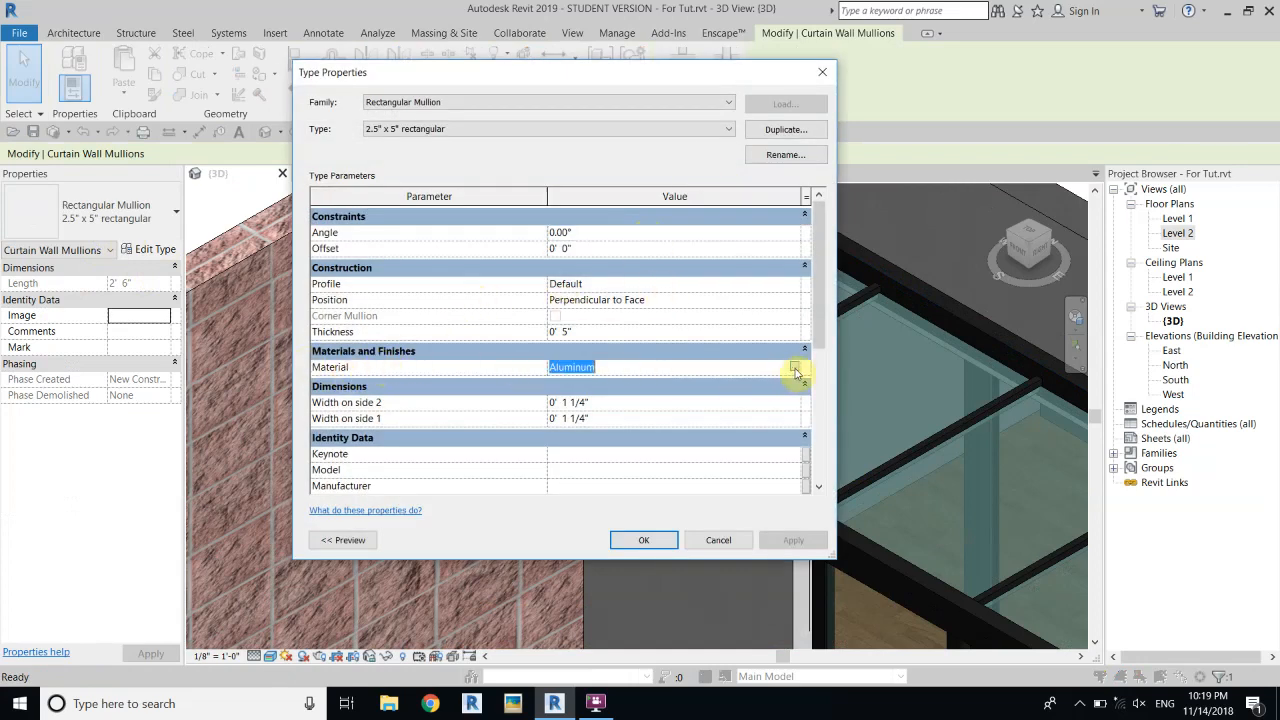
pyautogui.click(794, 366)
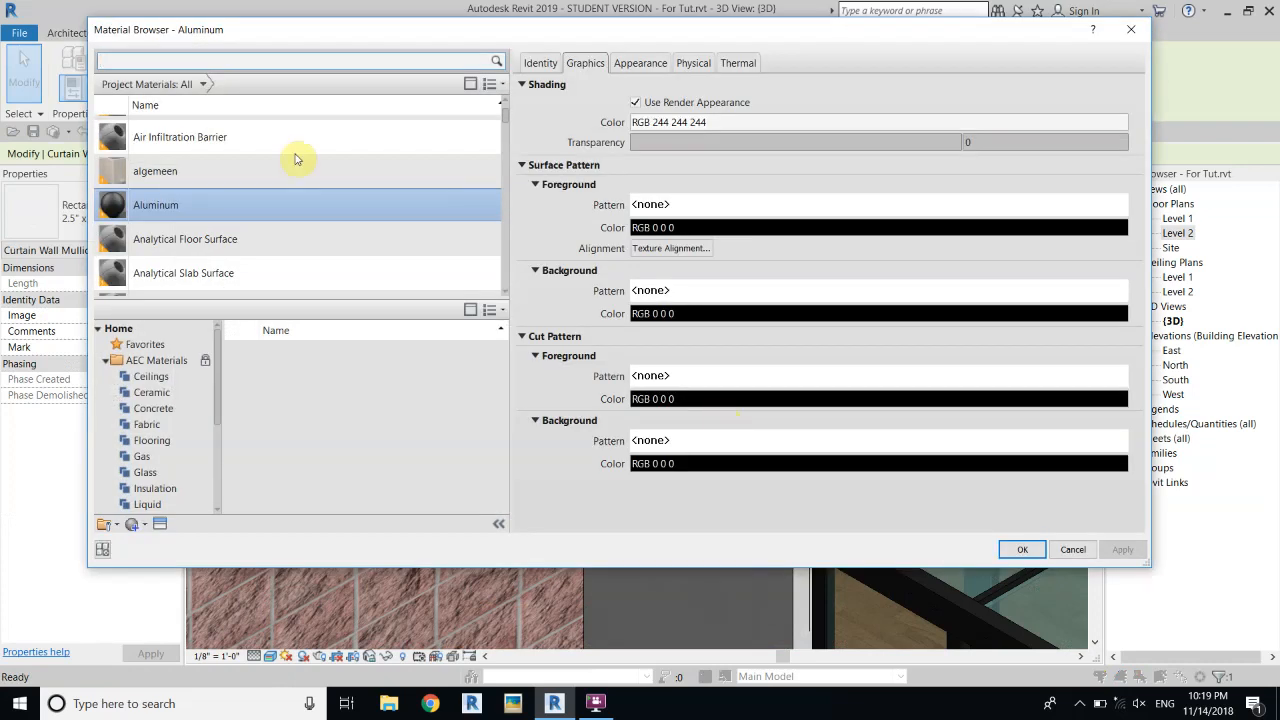
pyautogui.click(643, 62)
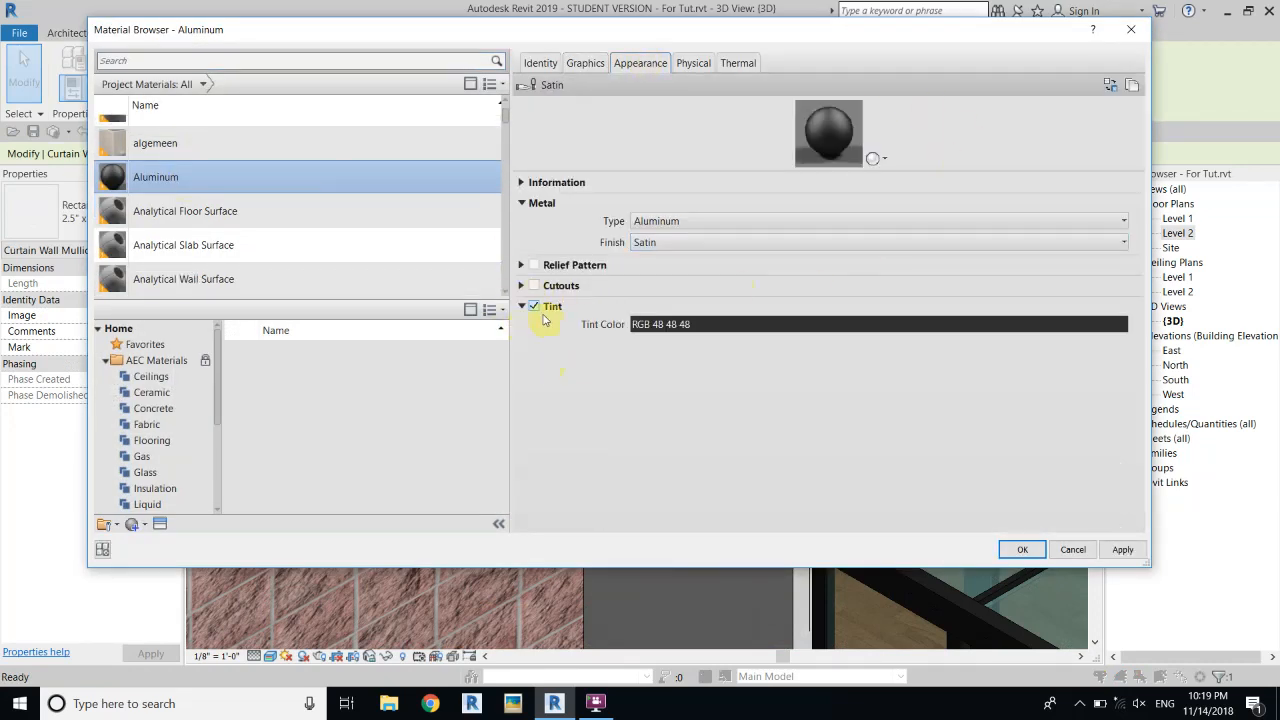
pyautogui.click(660, 324)
pyautogui.moveTo(797, 298)
pyautogui.mouseDown()
pyautogui.moveTo(797, 200)
pyautogui.moveTo(799, 323)
pyautogui.moveTo(794, 298)
pyautogui.moveTo(797, 311)
pyautogui.mouseUp()
pyautogui.click(681, 440)
pyautogui.click(700, 324)
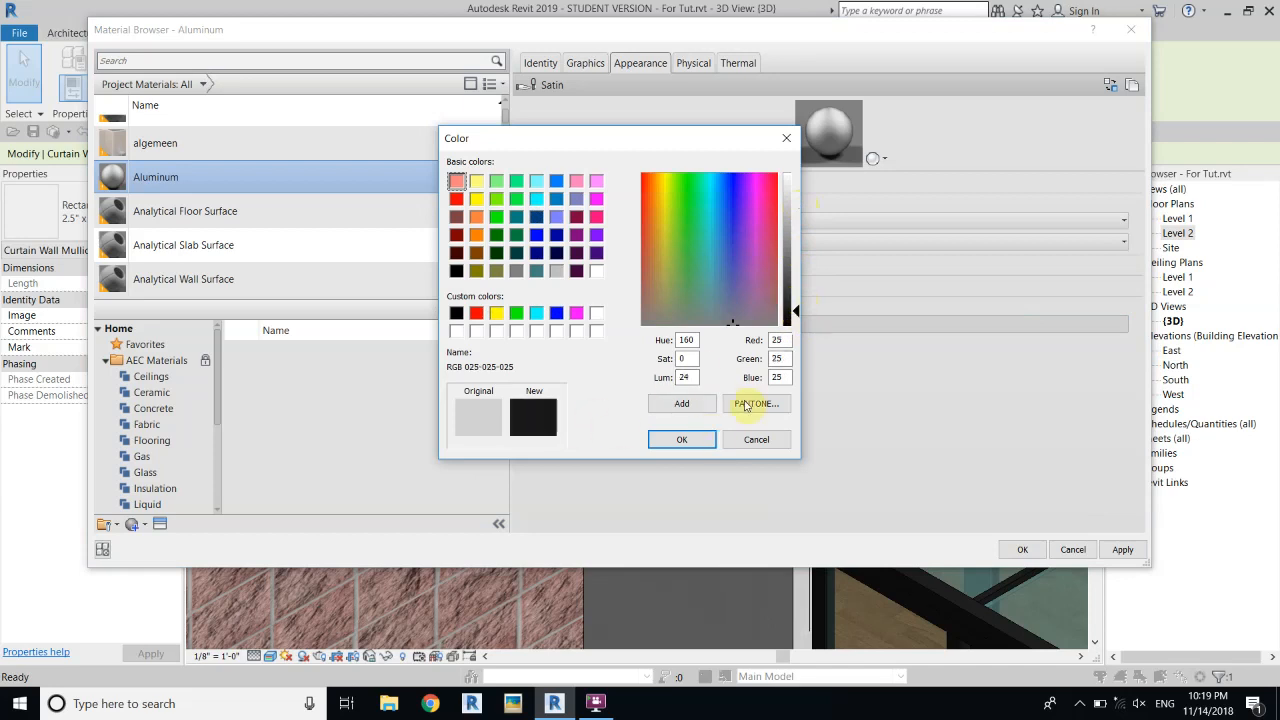
pyautogui.click(705, 442)
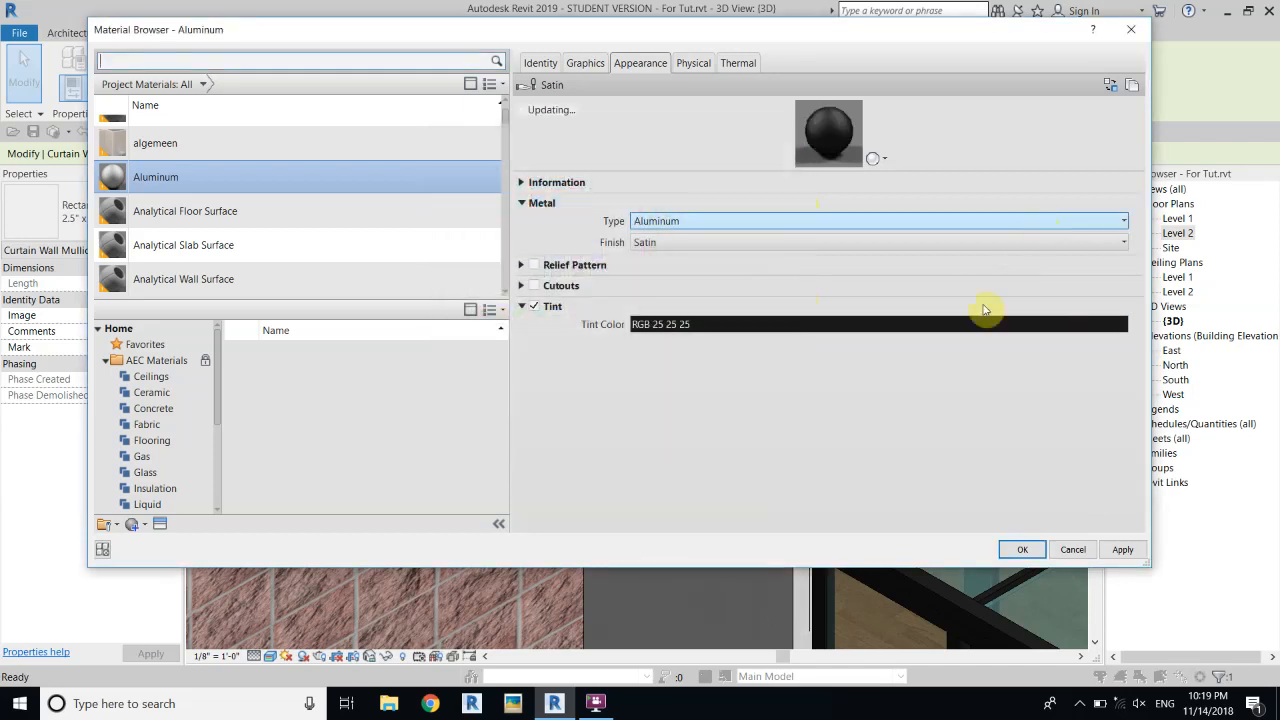
pyautogui.click(1021, 551)
pyautogui.click(643, 540)
pyautogui.press('Escape')
# Step: Open the Level 1 floor plan
pyautogui.scroll(-6, 690, 420)
pyautogui.moveTo(640, 430)
pyautogui.keyDown('shift'); pyautogui.mouseDown(button='middle')
pyautogui.moveTo(755, 390)
pyautogui.moveTo(810, 430)
pyautogui.moveTo(820, 415)
pyautogui.moveTo(660, 420)
pyautogui.moveTo(640, 520)
pyautogui.moveTo(640, 390)
pyautogui.moveTo(640, 415)
pyautogui.mouseUp(button='middle'); pyautogui.keyUp('shift')
pyautogui.click(1177, 218)
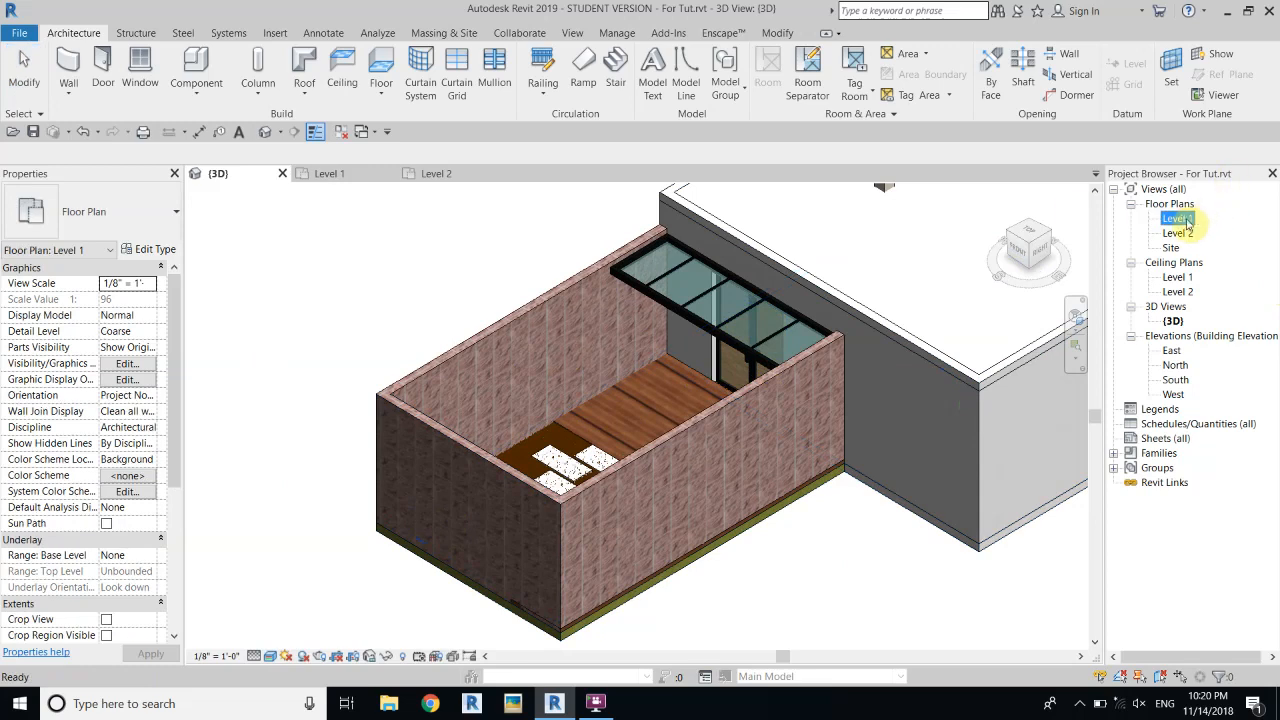
pyautogui.doubleClick(1177, 218)
pyautogui.scroll(-3, 578, 318)
pyautogui.moveTo(578, 318); pyautogui.dragTo(537, 286, button='middle')
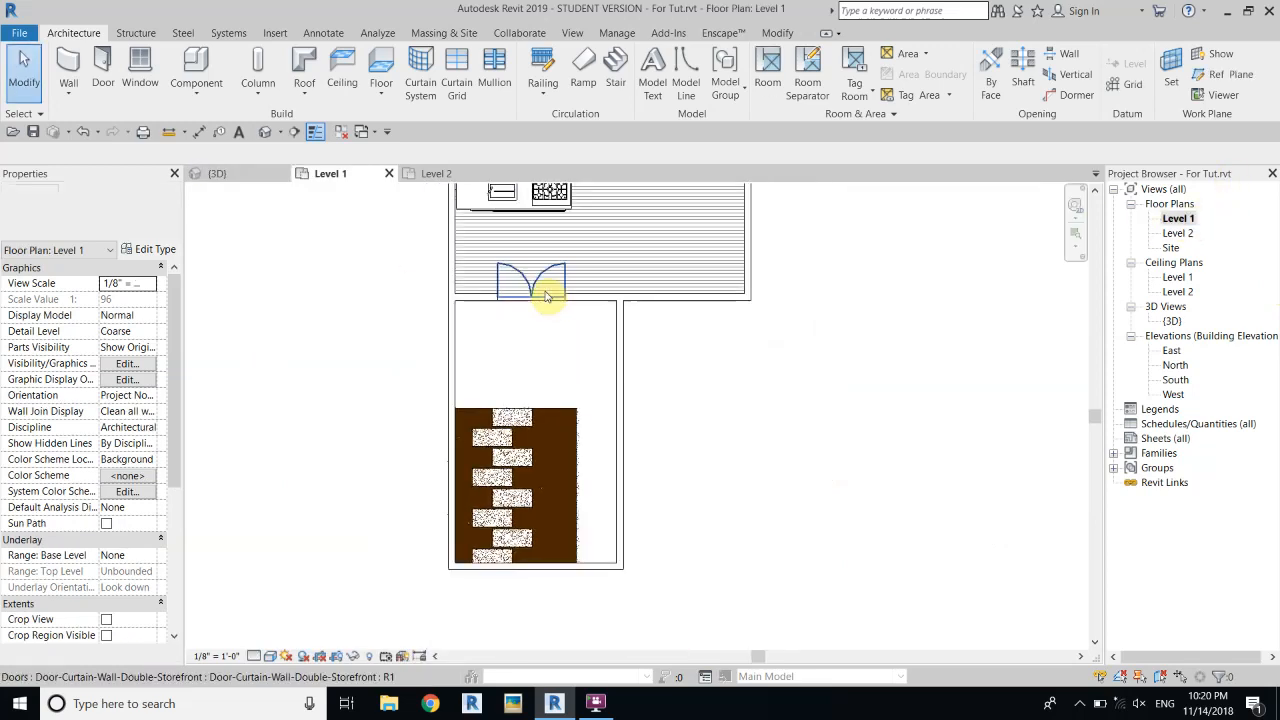
# Step: Place the Mesa Jantar (3) dining set on the deck in front of the double door
pyautogui.scroll(2, 549, 290)
pyautogui.click(196, 70)
pyautogui.click(90, 212)
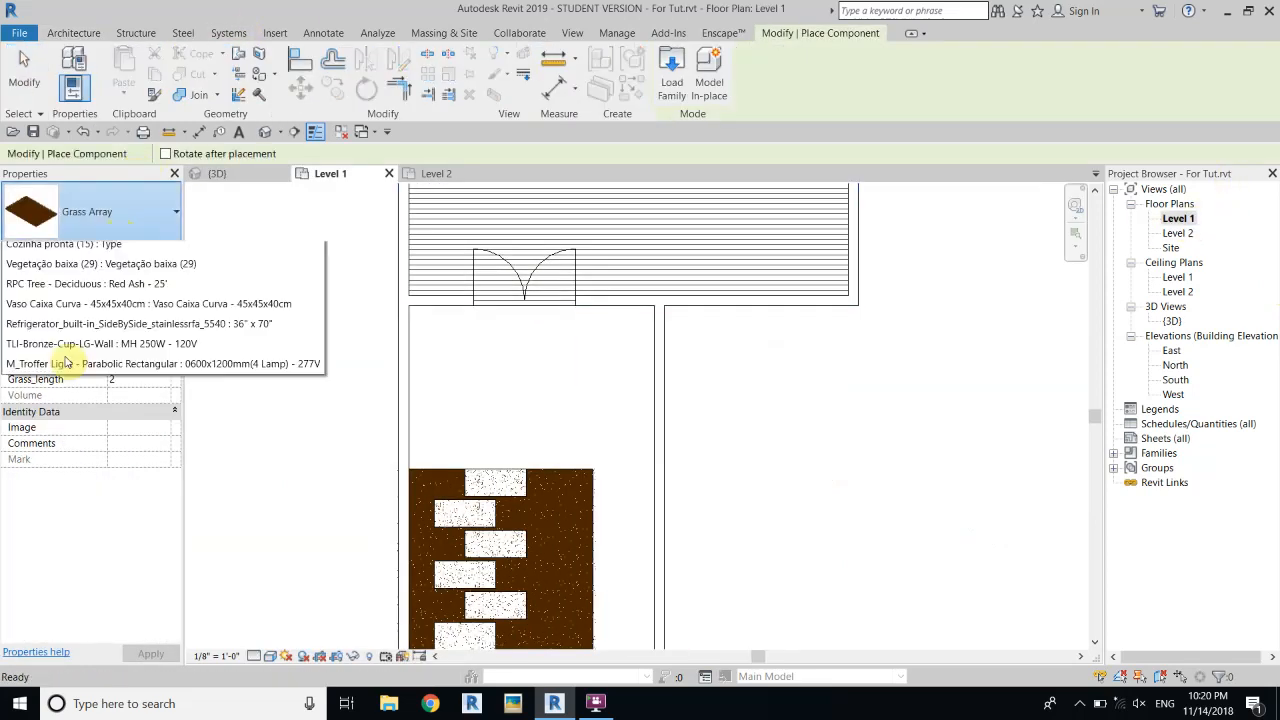
pyautogui.scroll(-3, 68, 372)
pyautogui.click(70, 402)
pyautogui.click(506, 382)
pyautogui.rightClick(302, 303)
pyautogui.click(311, 309)
pyautogui.rightClick(306, 308)
pyautogui.click(318, 317)
# Step: Nudge the dining set to the left on the deck
pyautogui.click(514, 358)
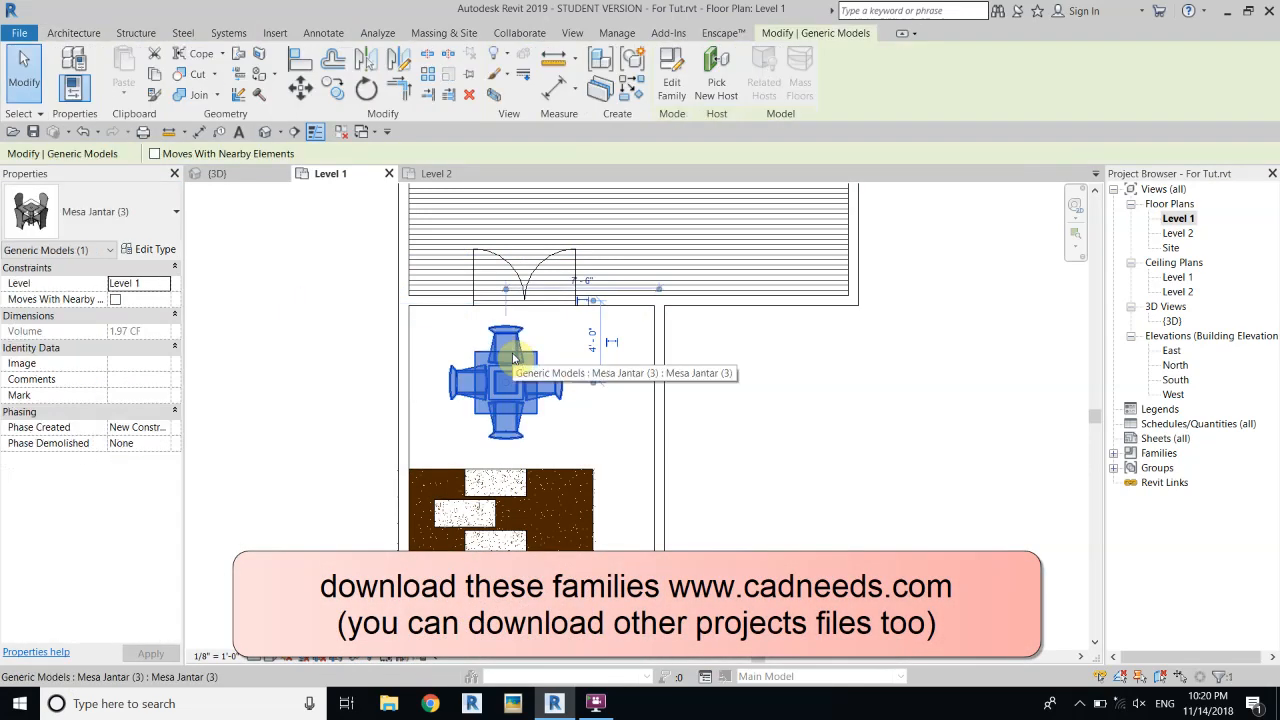
pyautogui.press('Left')
pyautogui.press('Left')
pyautogui.press('Left')
pyautogui.press('Left')
pyautogui.press('Left')
pyautogui.press('Left')
pyautogui.press('Left')
pyautogui.press('Left')
pyautogui.press('Left')
pyautogui.press('Left')
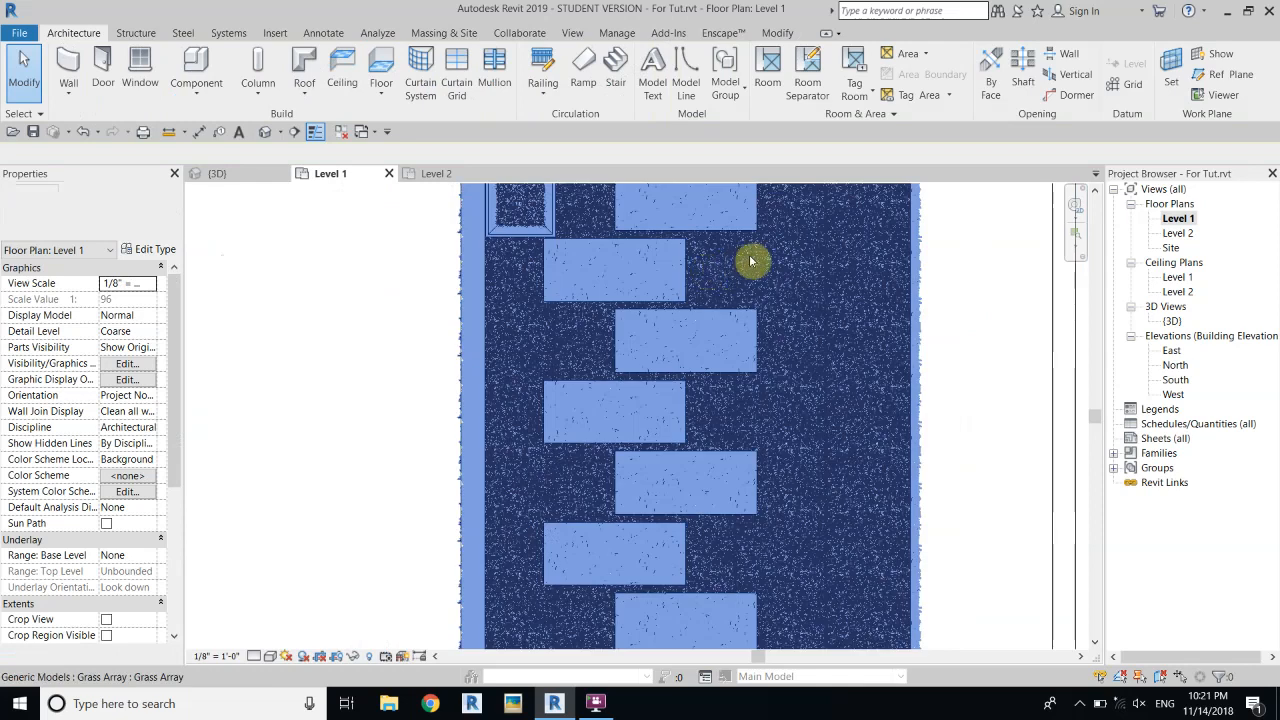
# Step: Hide the grass array in the Level 1 plan view
pyautogui.click(752, 262)
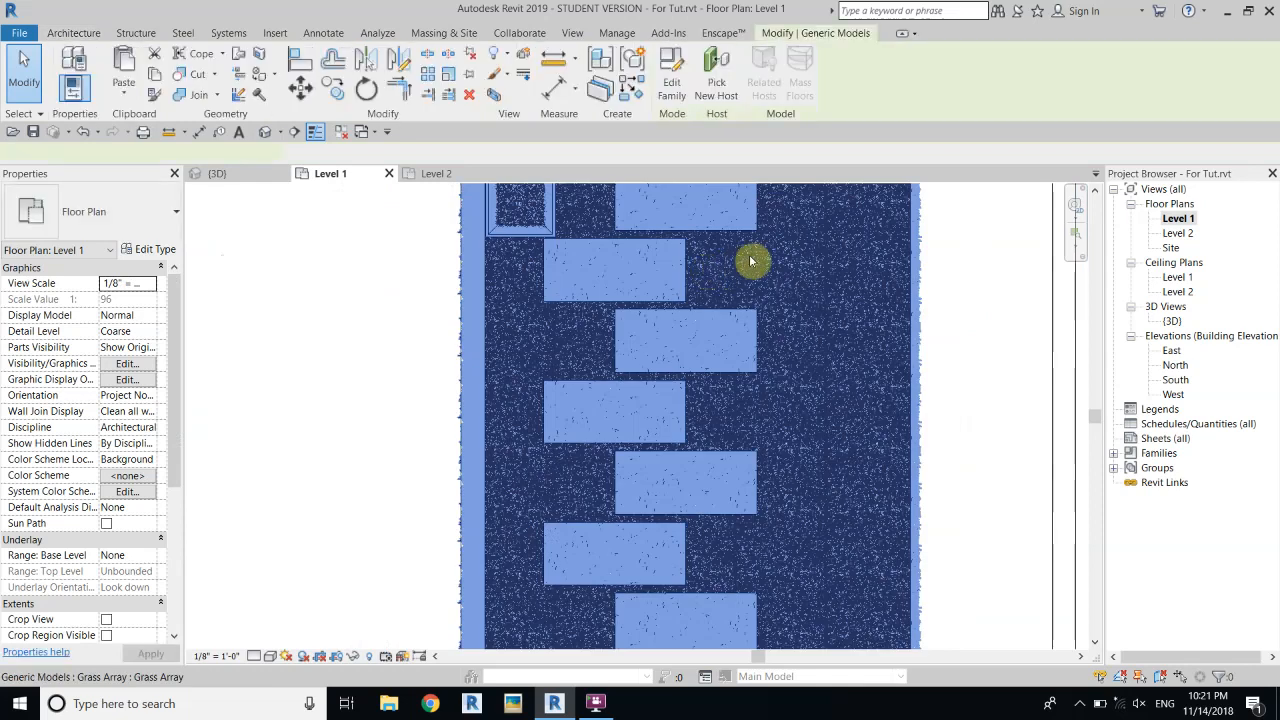
pyautogui.rightClick(857, 257)
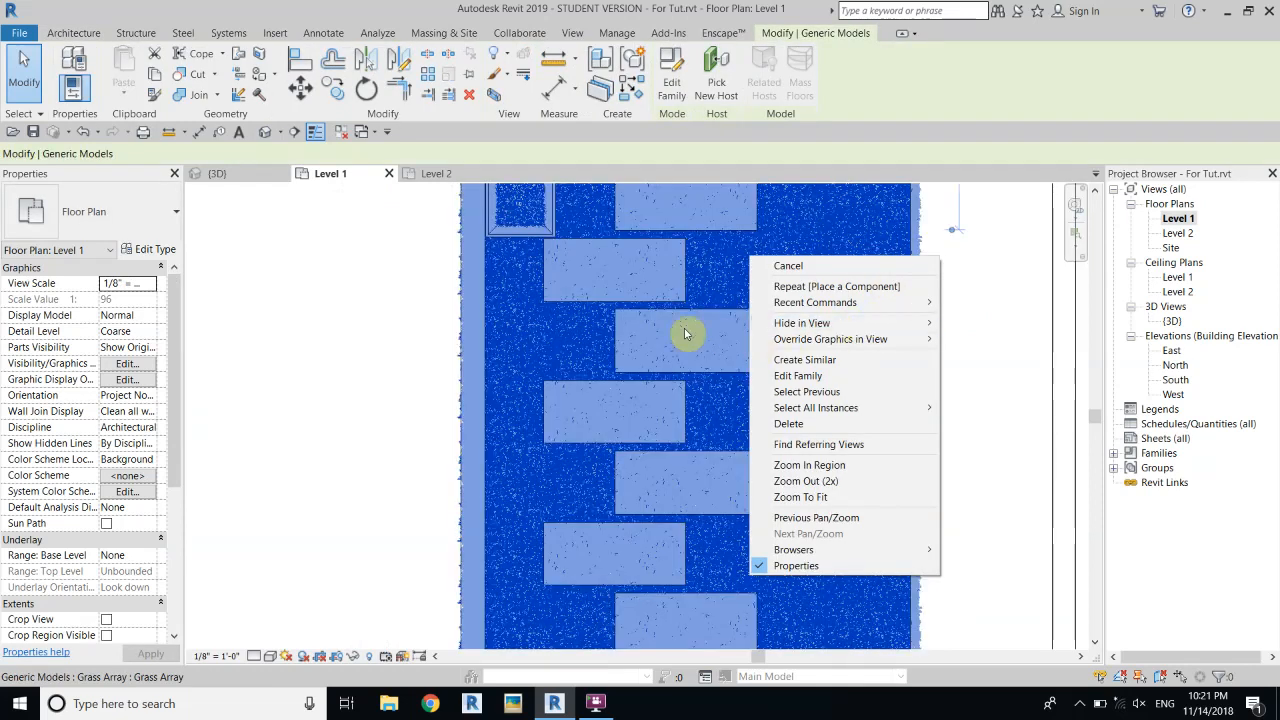
pyautogui.moveTo(815, 323)
pyautogui.click(982, 338)
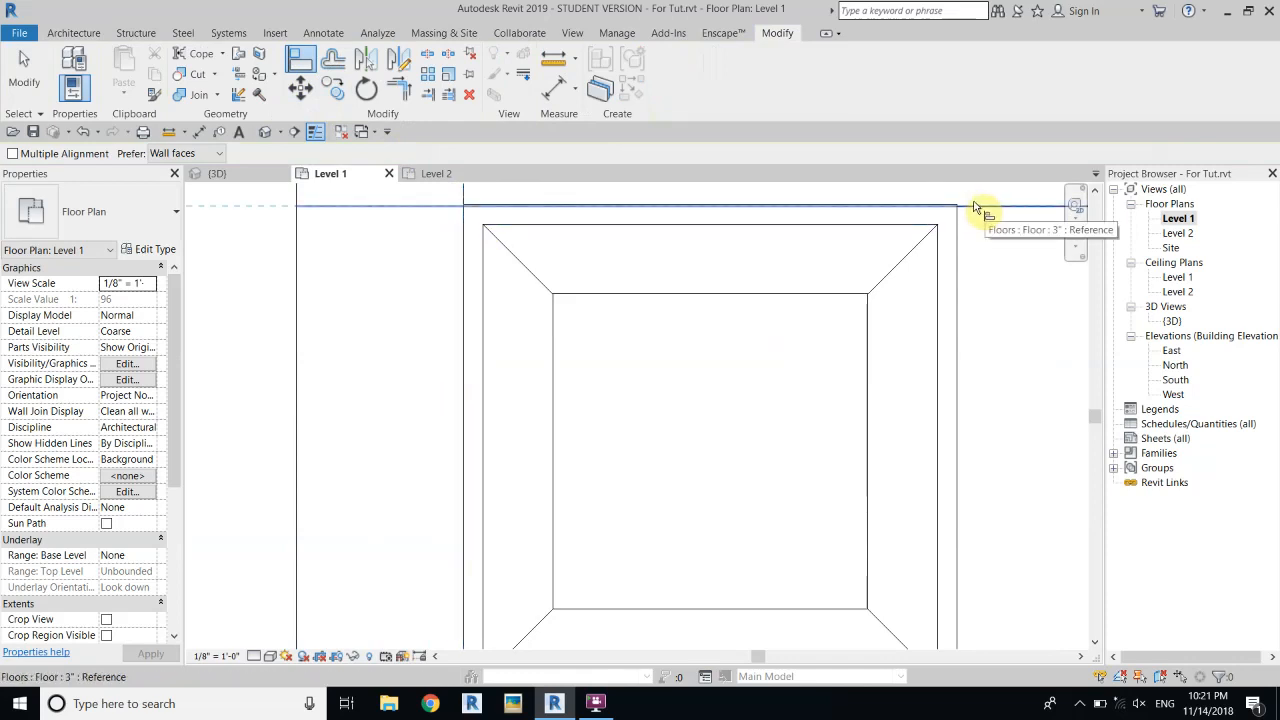
# Step: Align the upper edge of the Vaso Caixa Curva planter with the edge of the 3" floor
pyautogui.scroll(2, 926, 205)
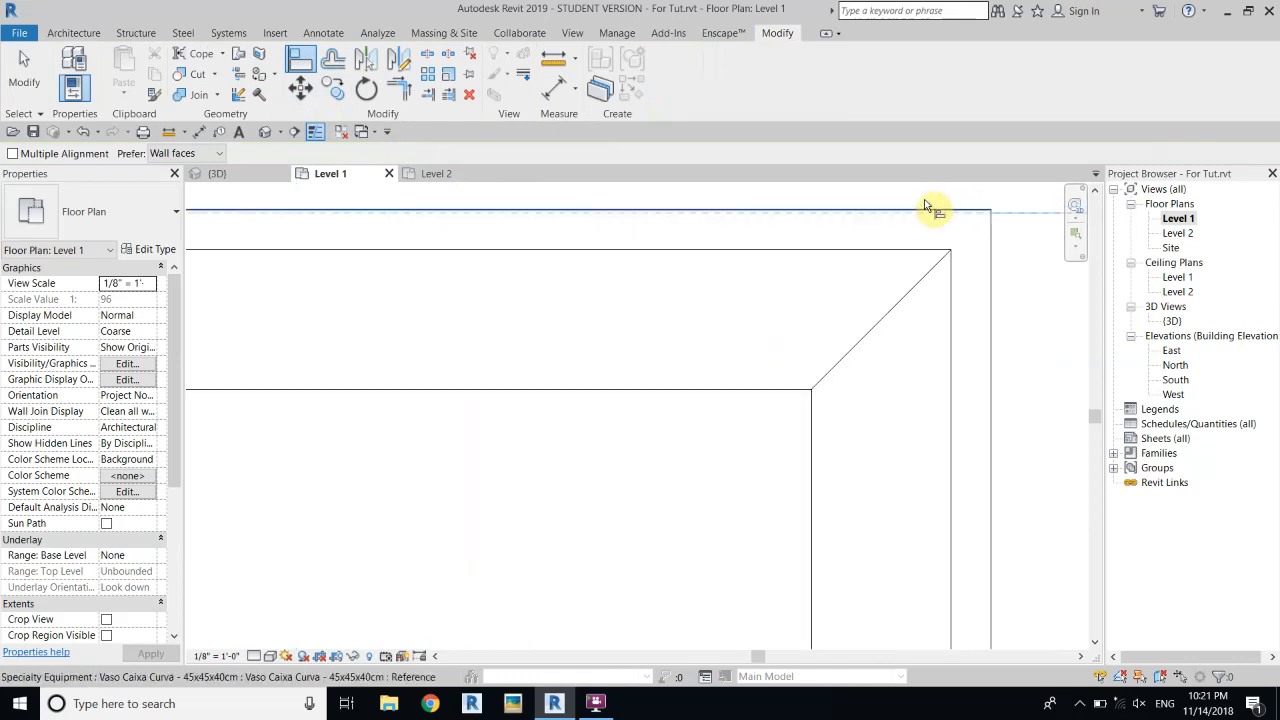
pyautogui.click(927, 206)
pyautogui.scroll(-5, 760, 240)
pyautogui.rightClick(440, 256)
pyautogui.click(460, 266)
pyautogui.rightClick(443, 266)
pyautogui.click(465, 276)
# Step: Open the type properties of the Vaso Caixa Curva planter nearest the deck in the 3D view
pyautogui.scroll(-2, 354, 322)
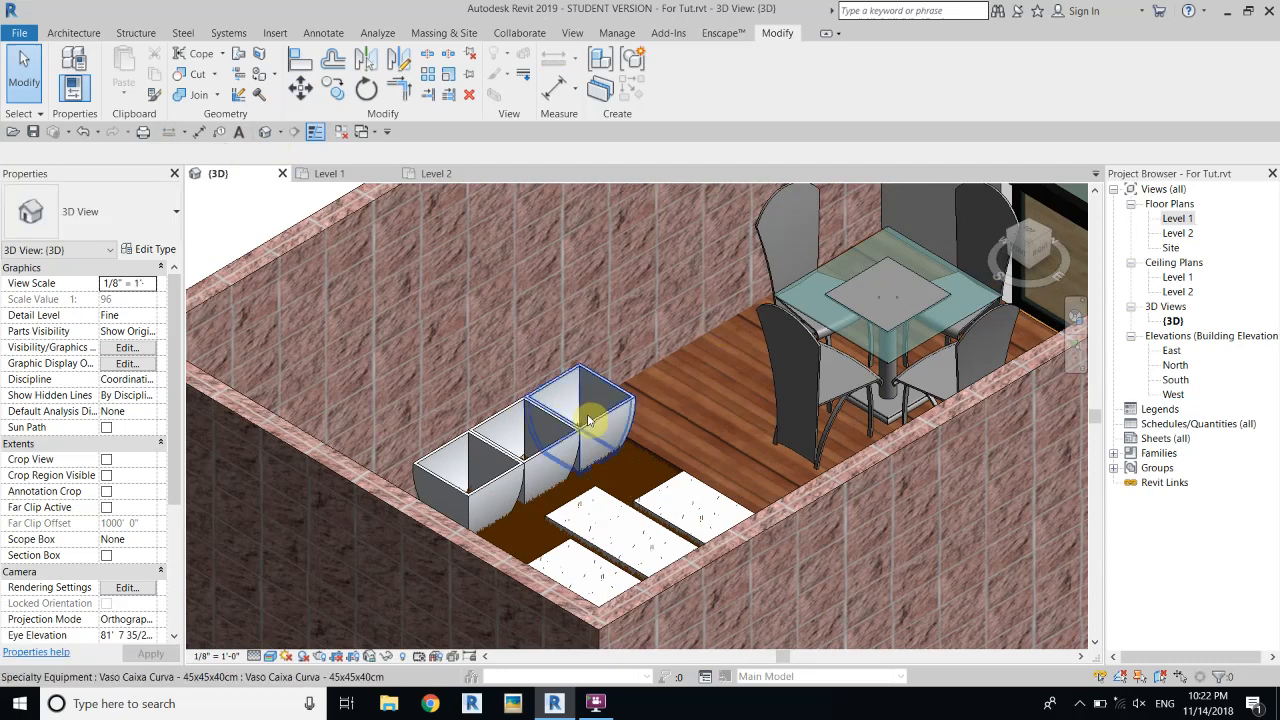
pyautogui.click(586, 414)
pyautogui.click(152, 249)
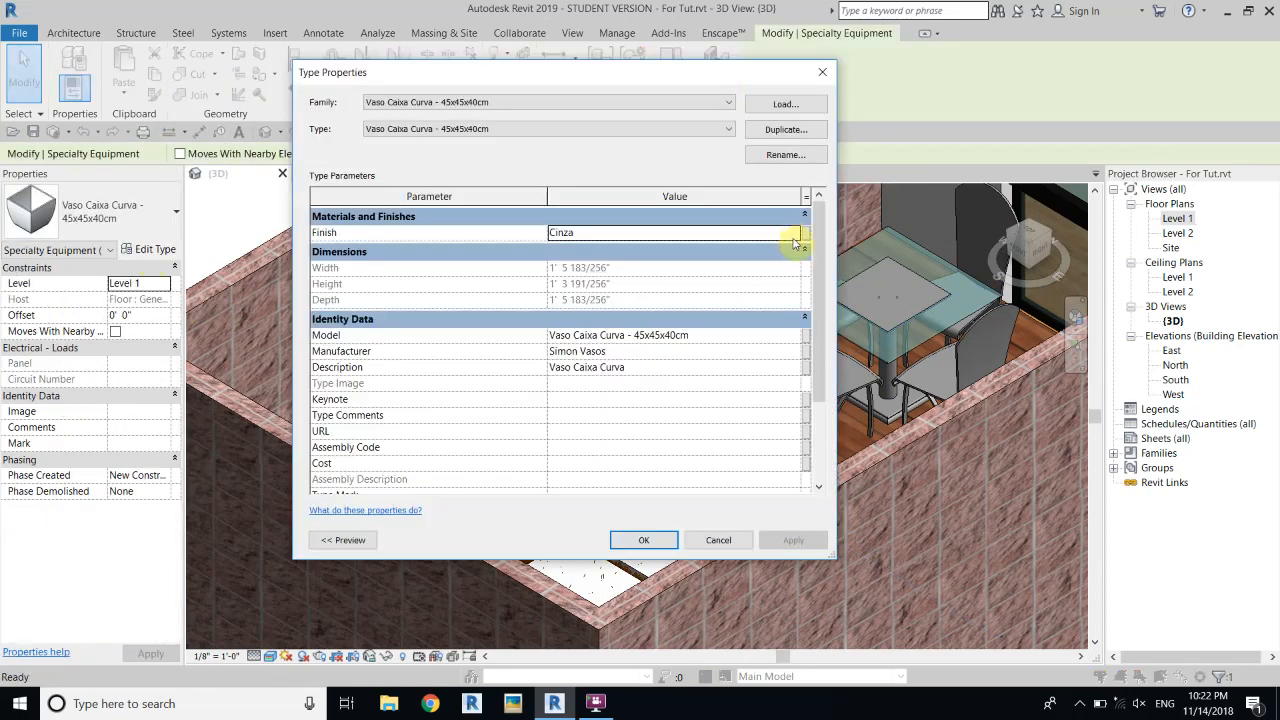